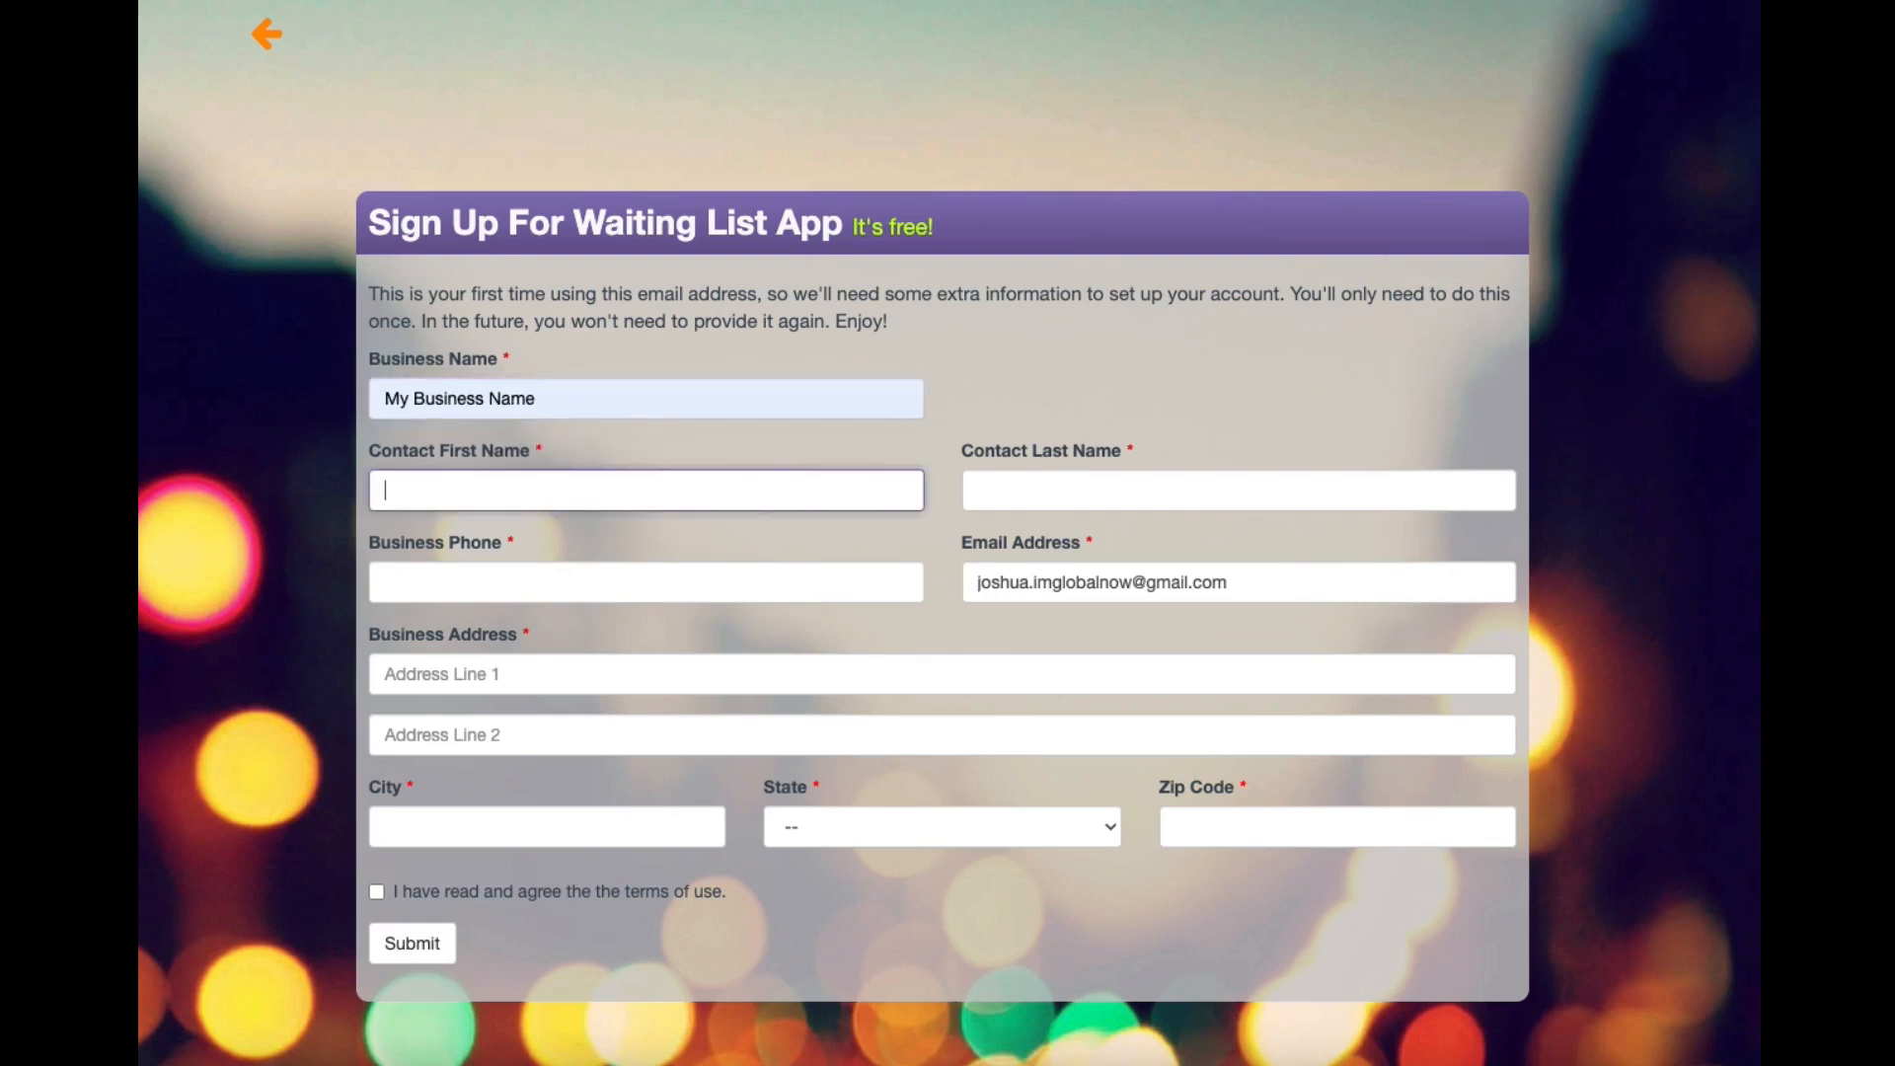
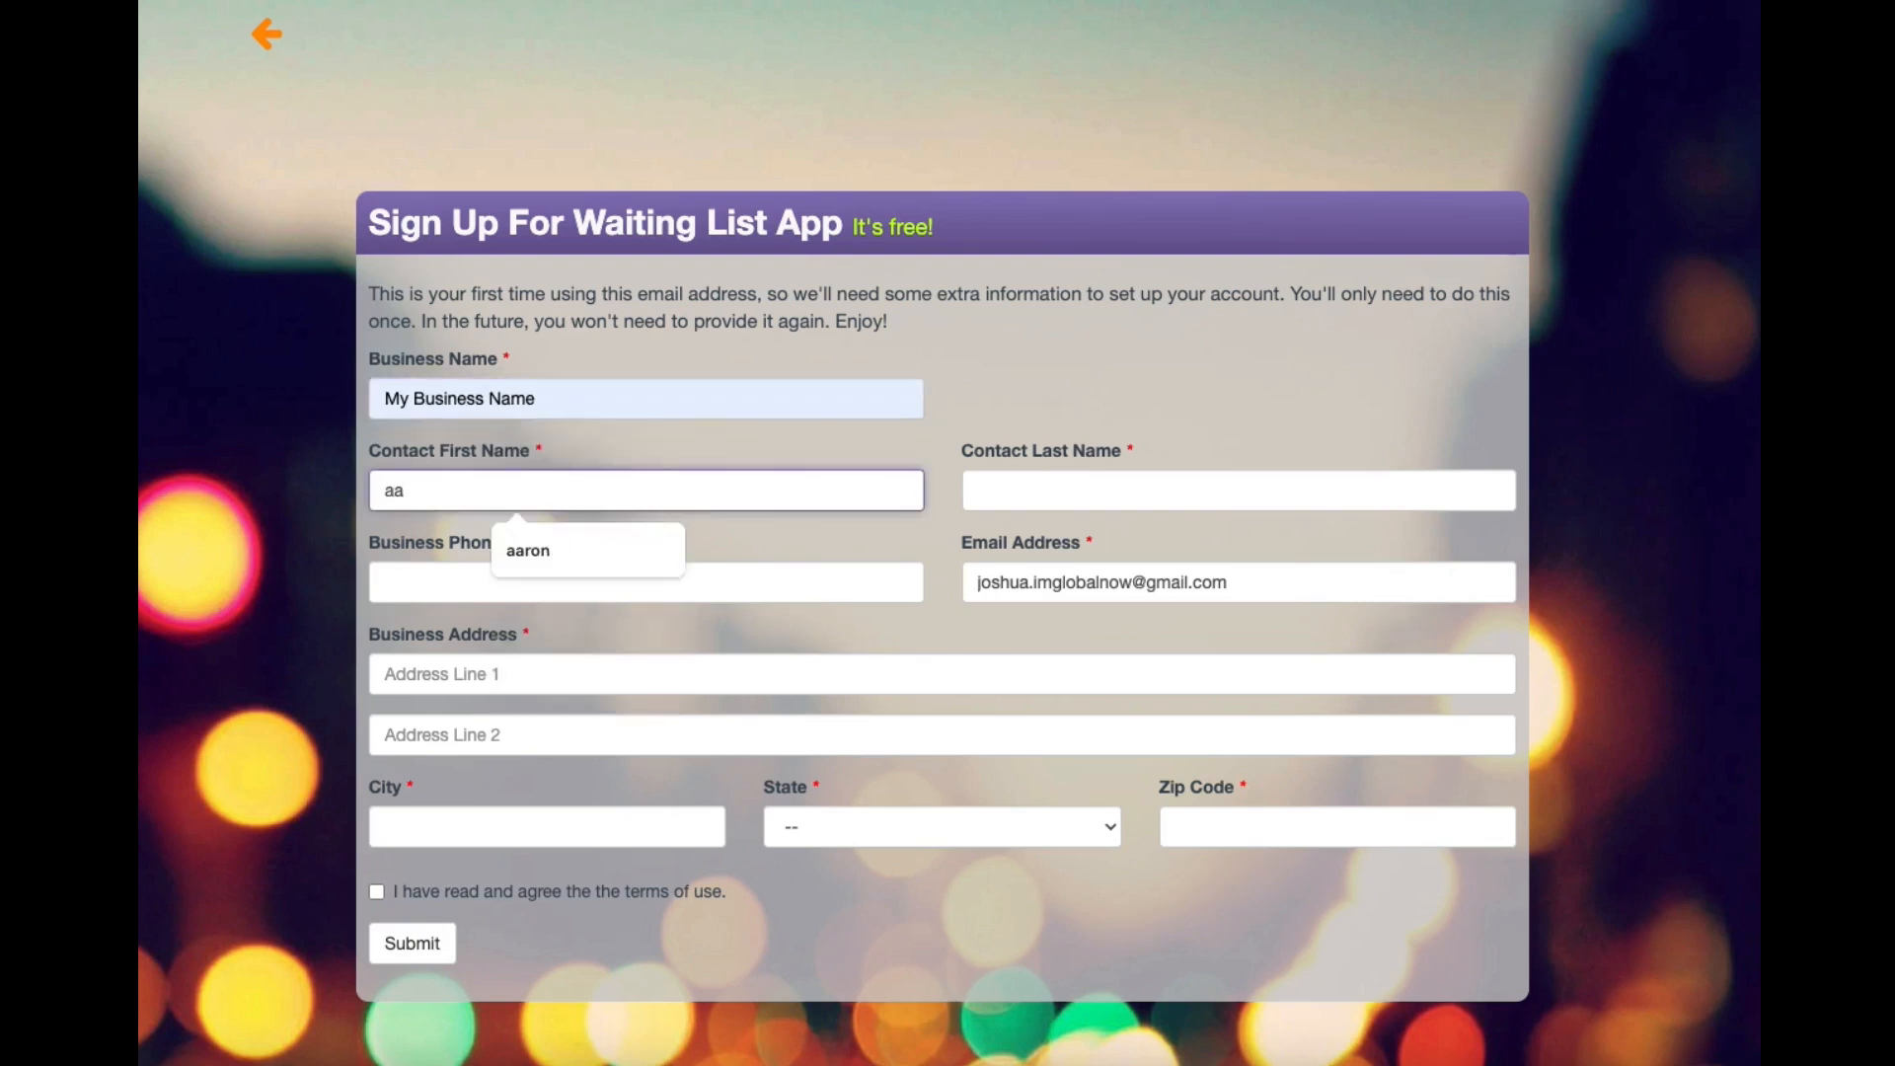
Enter the contact's first and last name and the business phone number.
key(Tab)
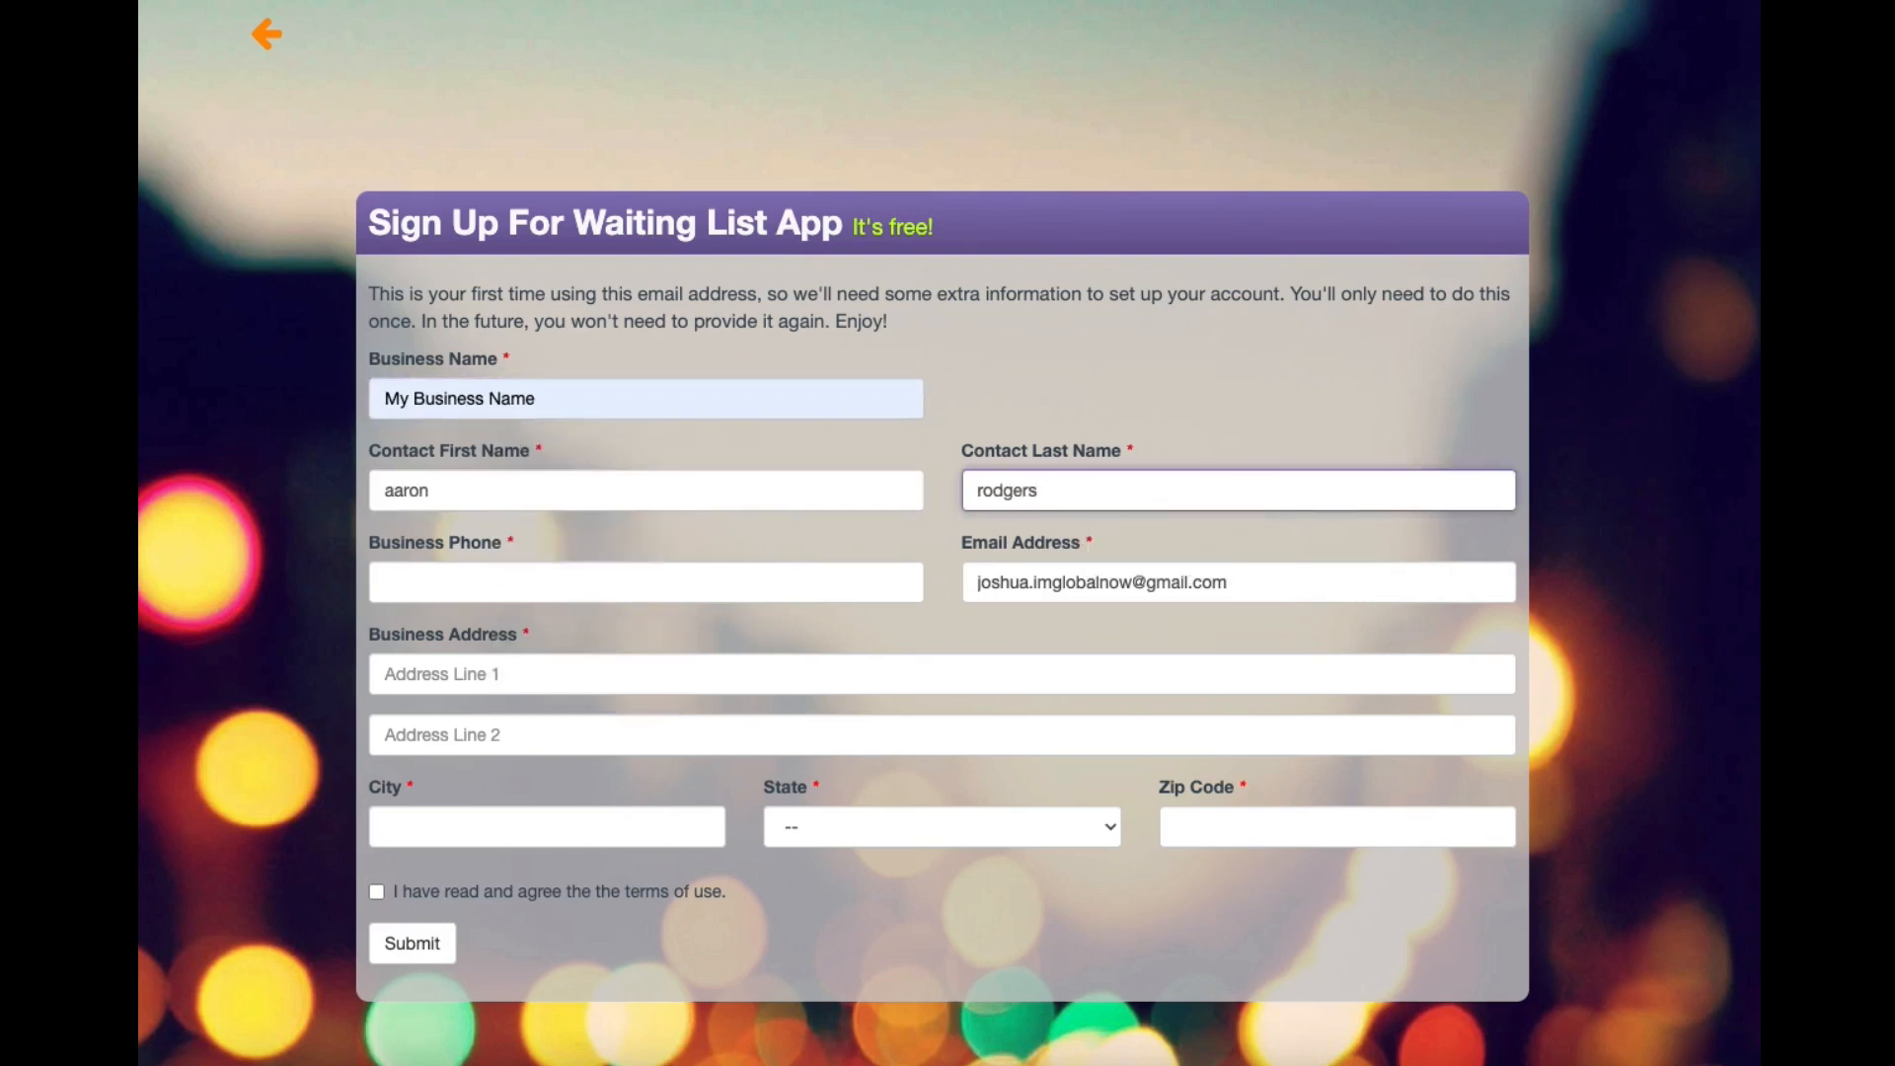
key(Tab)
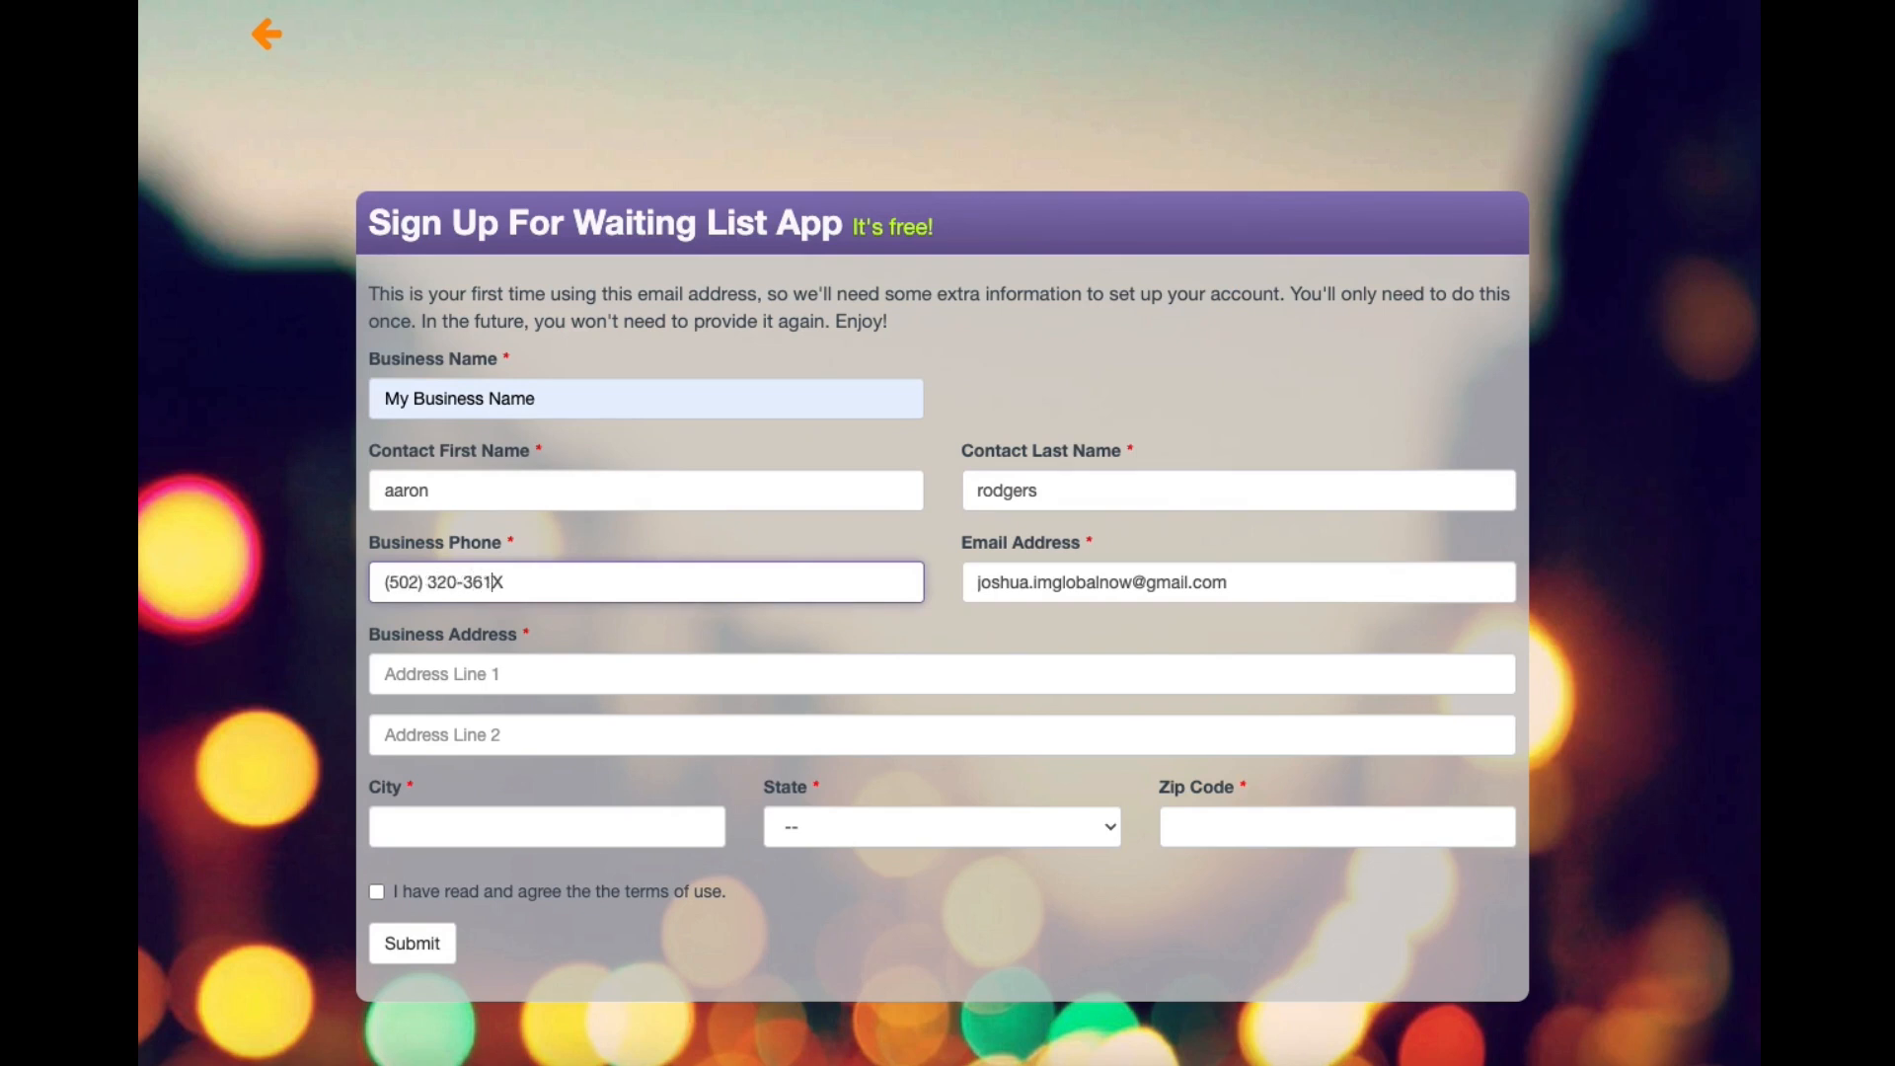
key(Tab)
Fill in the business address, city, state and zip code, accept the terms, and submit.
key(Tab)
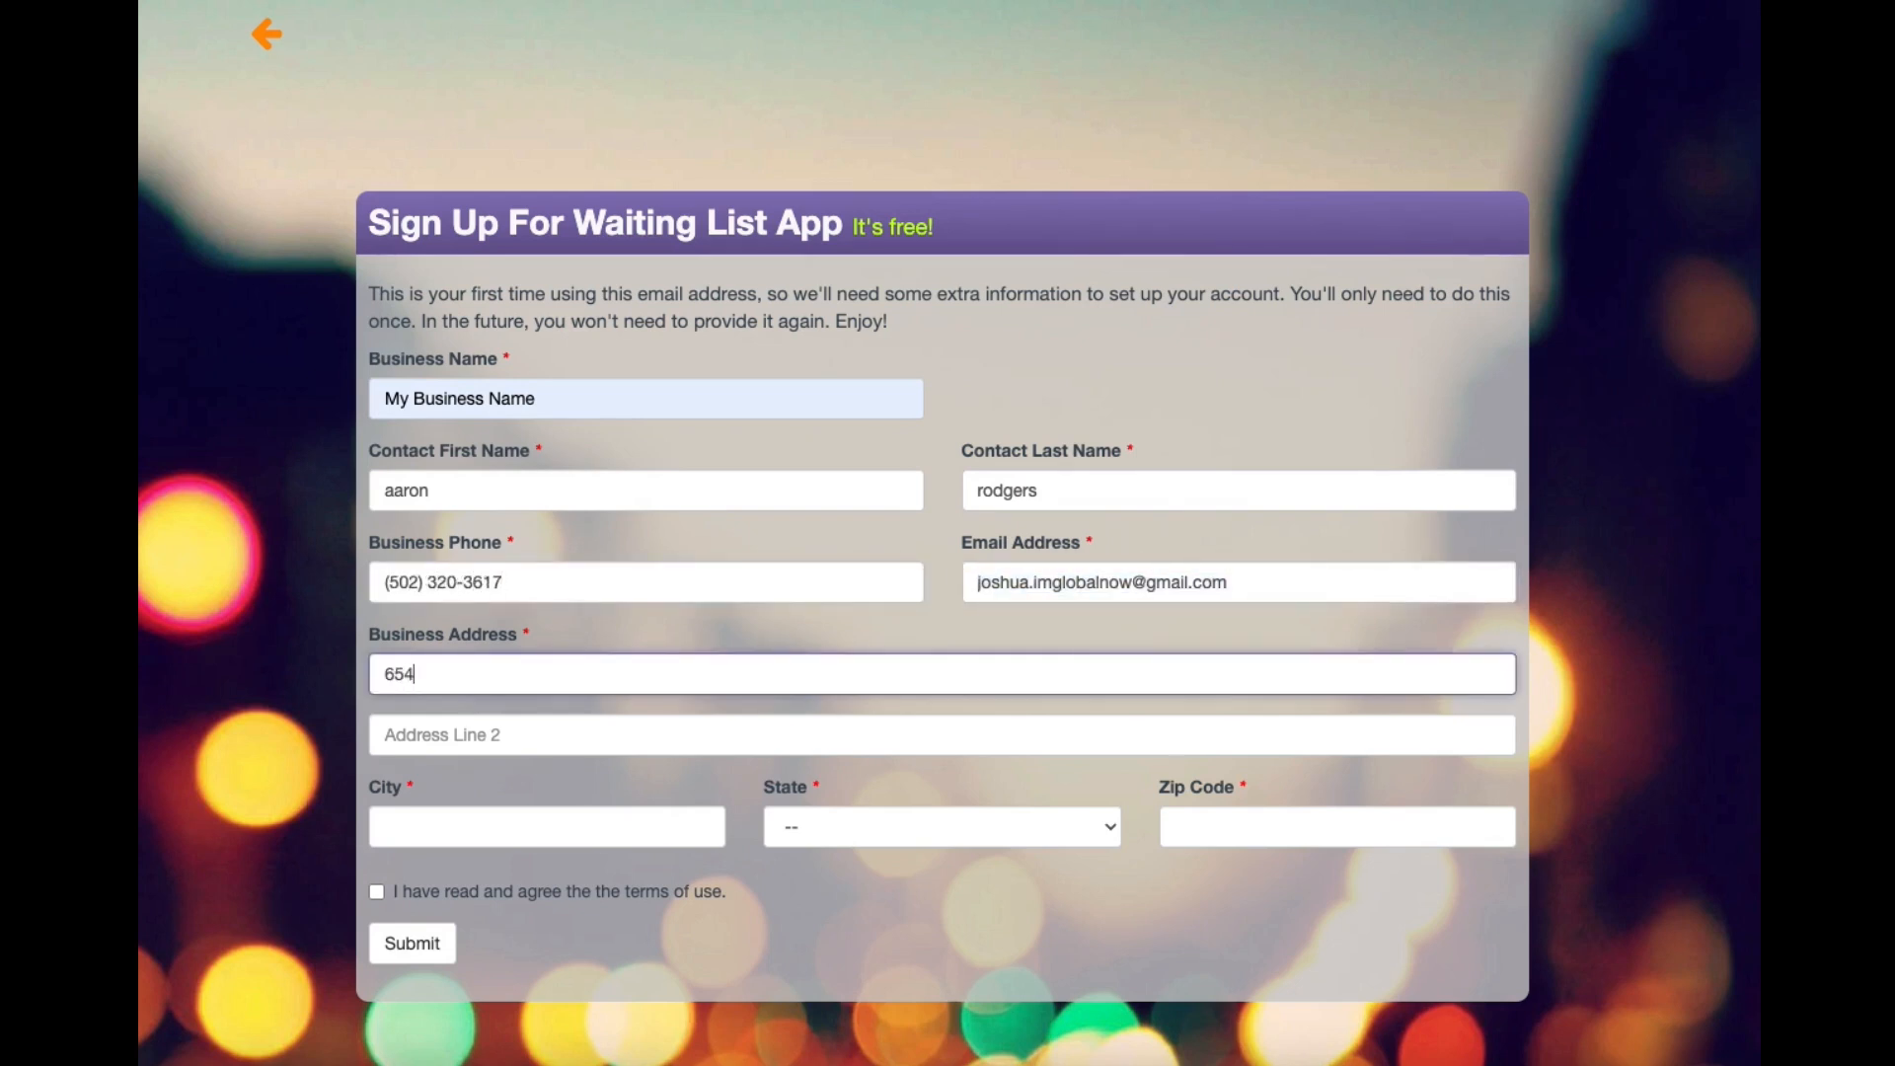
key(Tab)
key(Tab)
text(Wahoo)
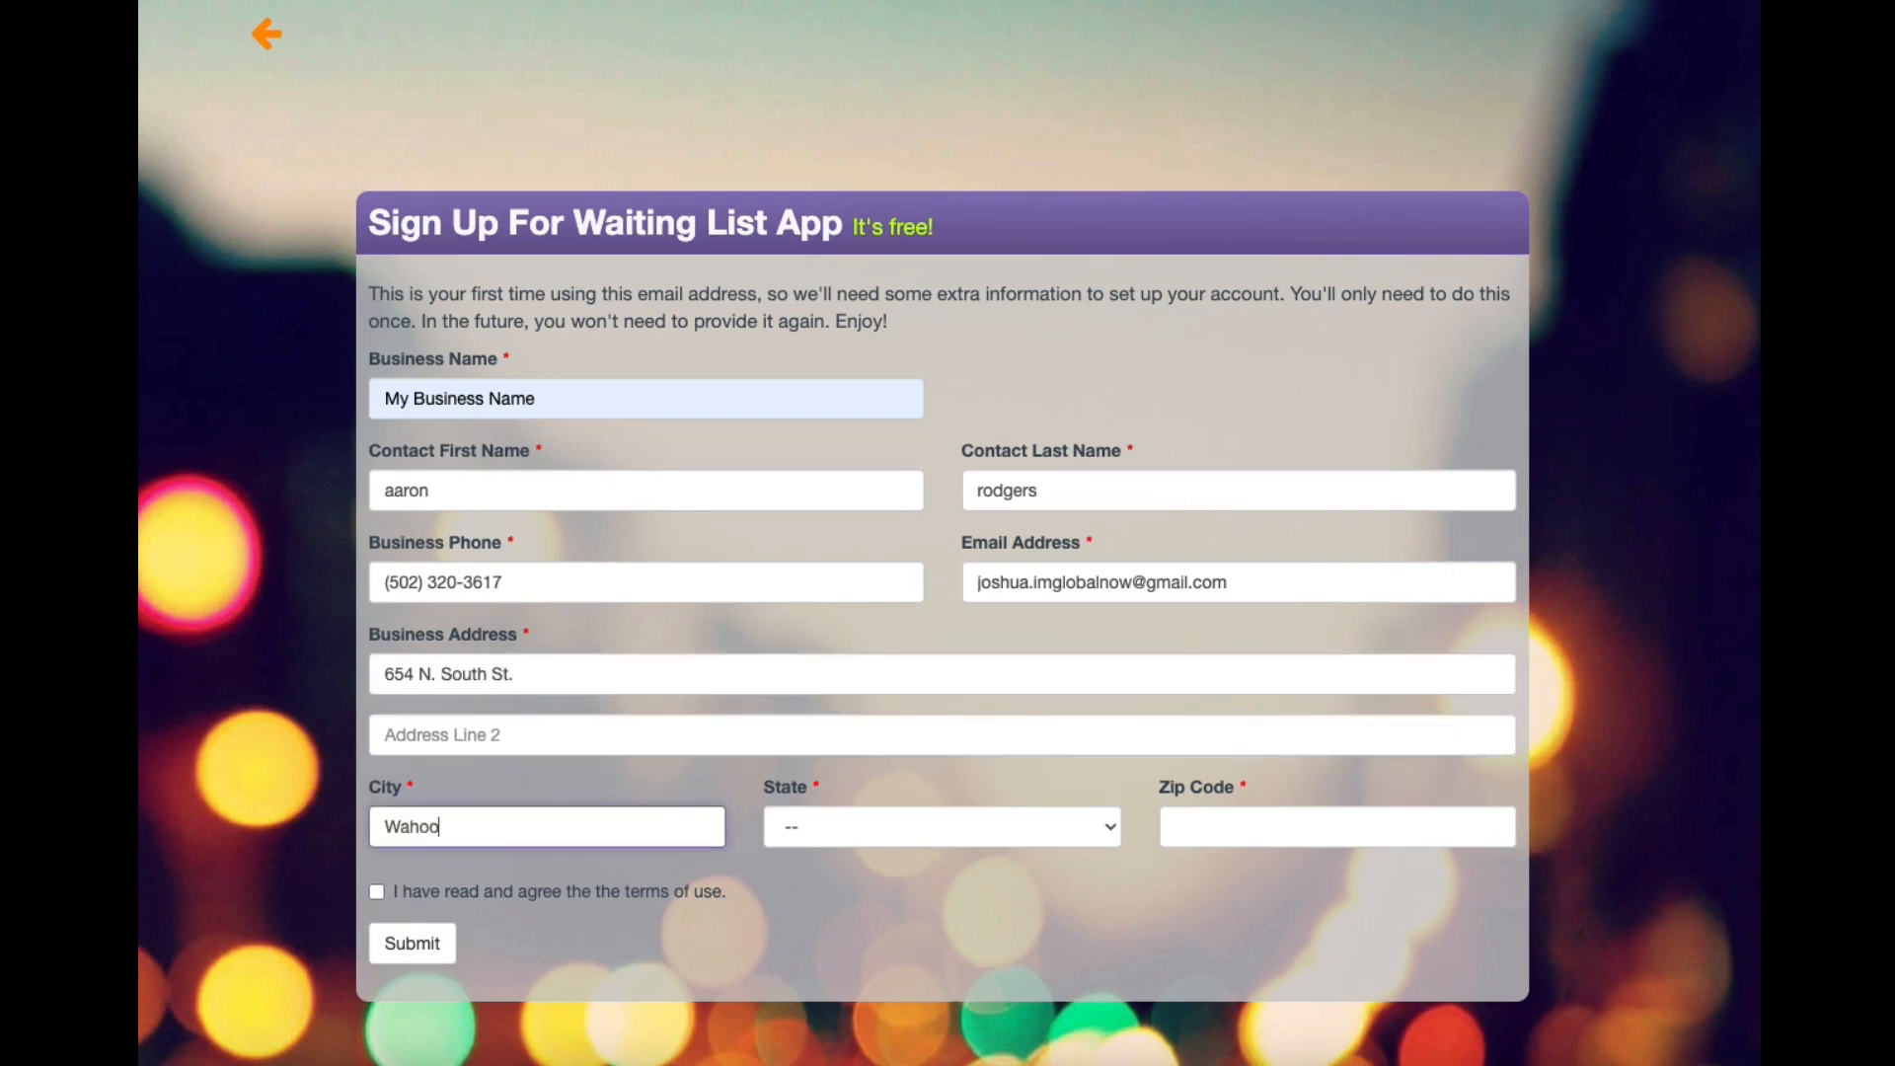
key(Tab)
text(ky)
key(Tab)
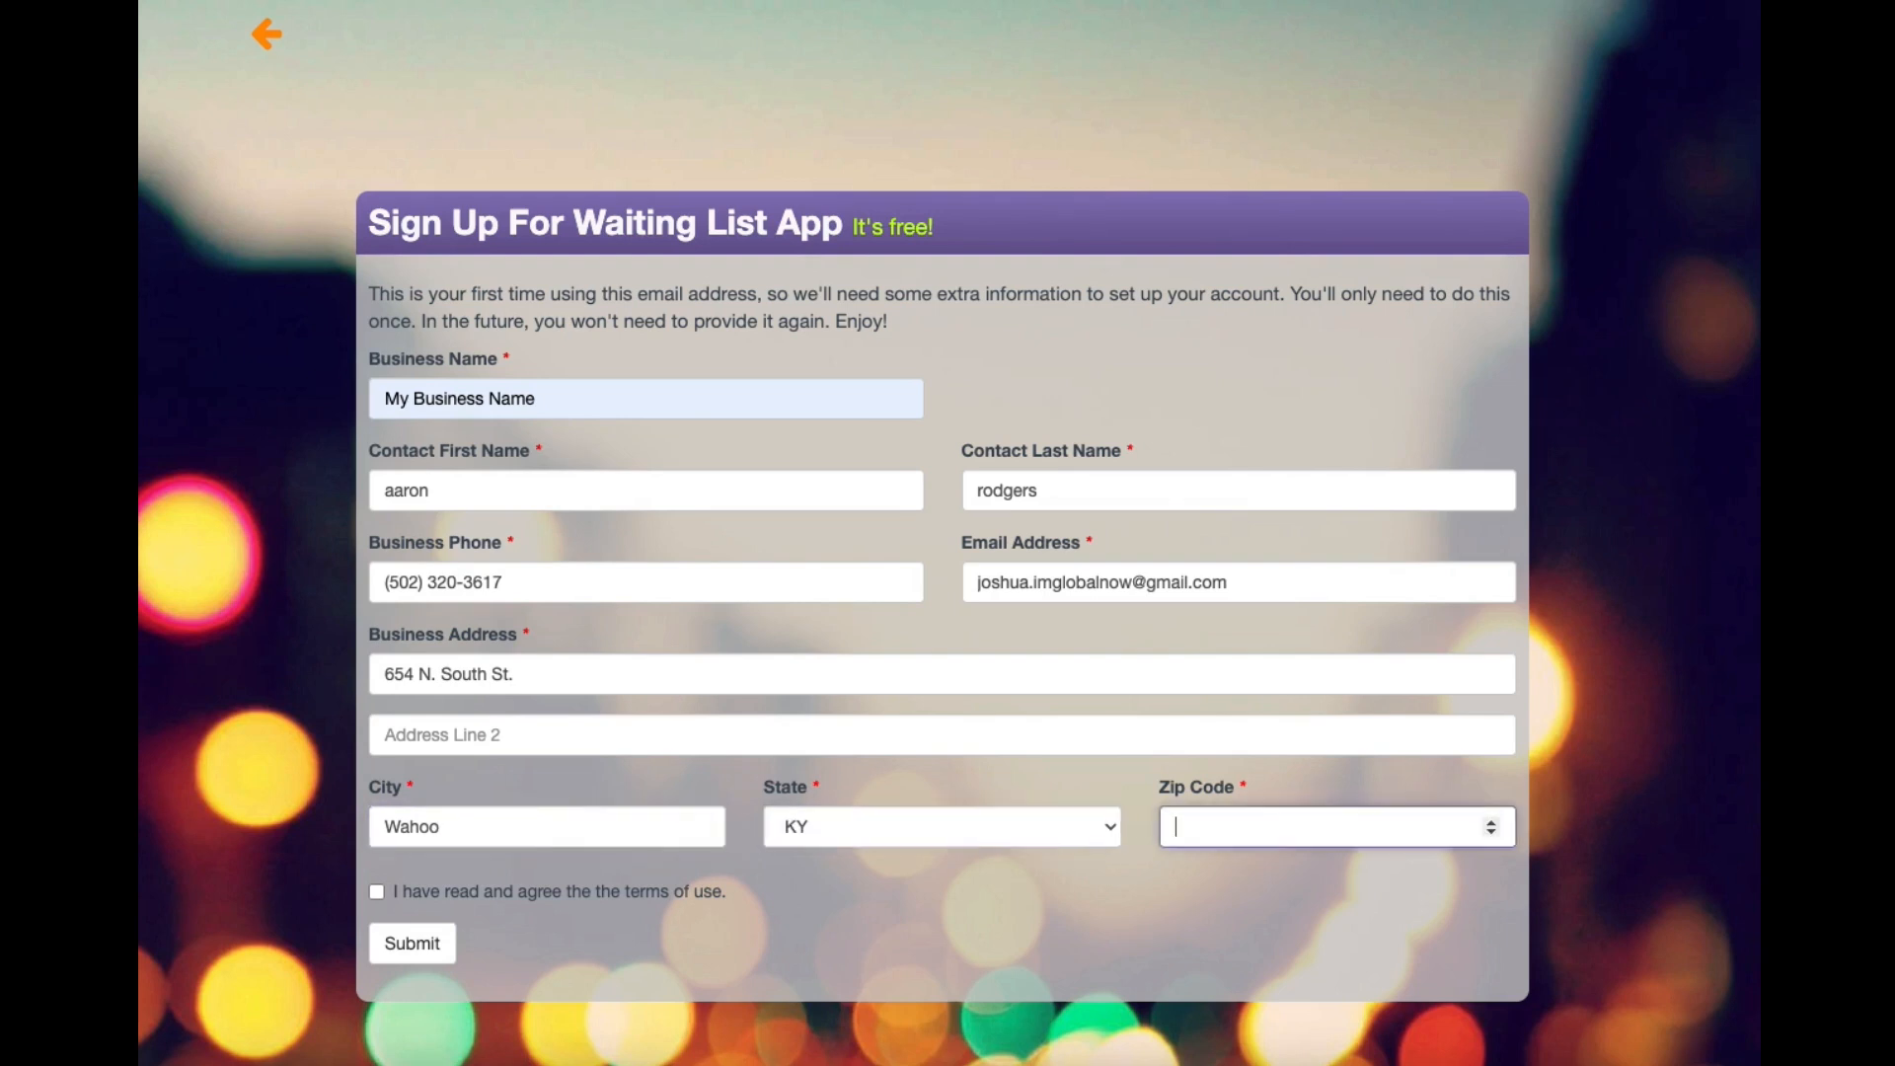
text(40601)
key(Tab)
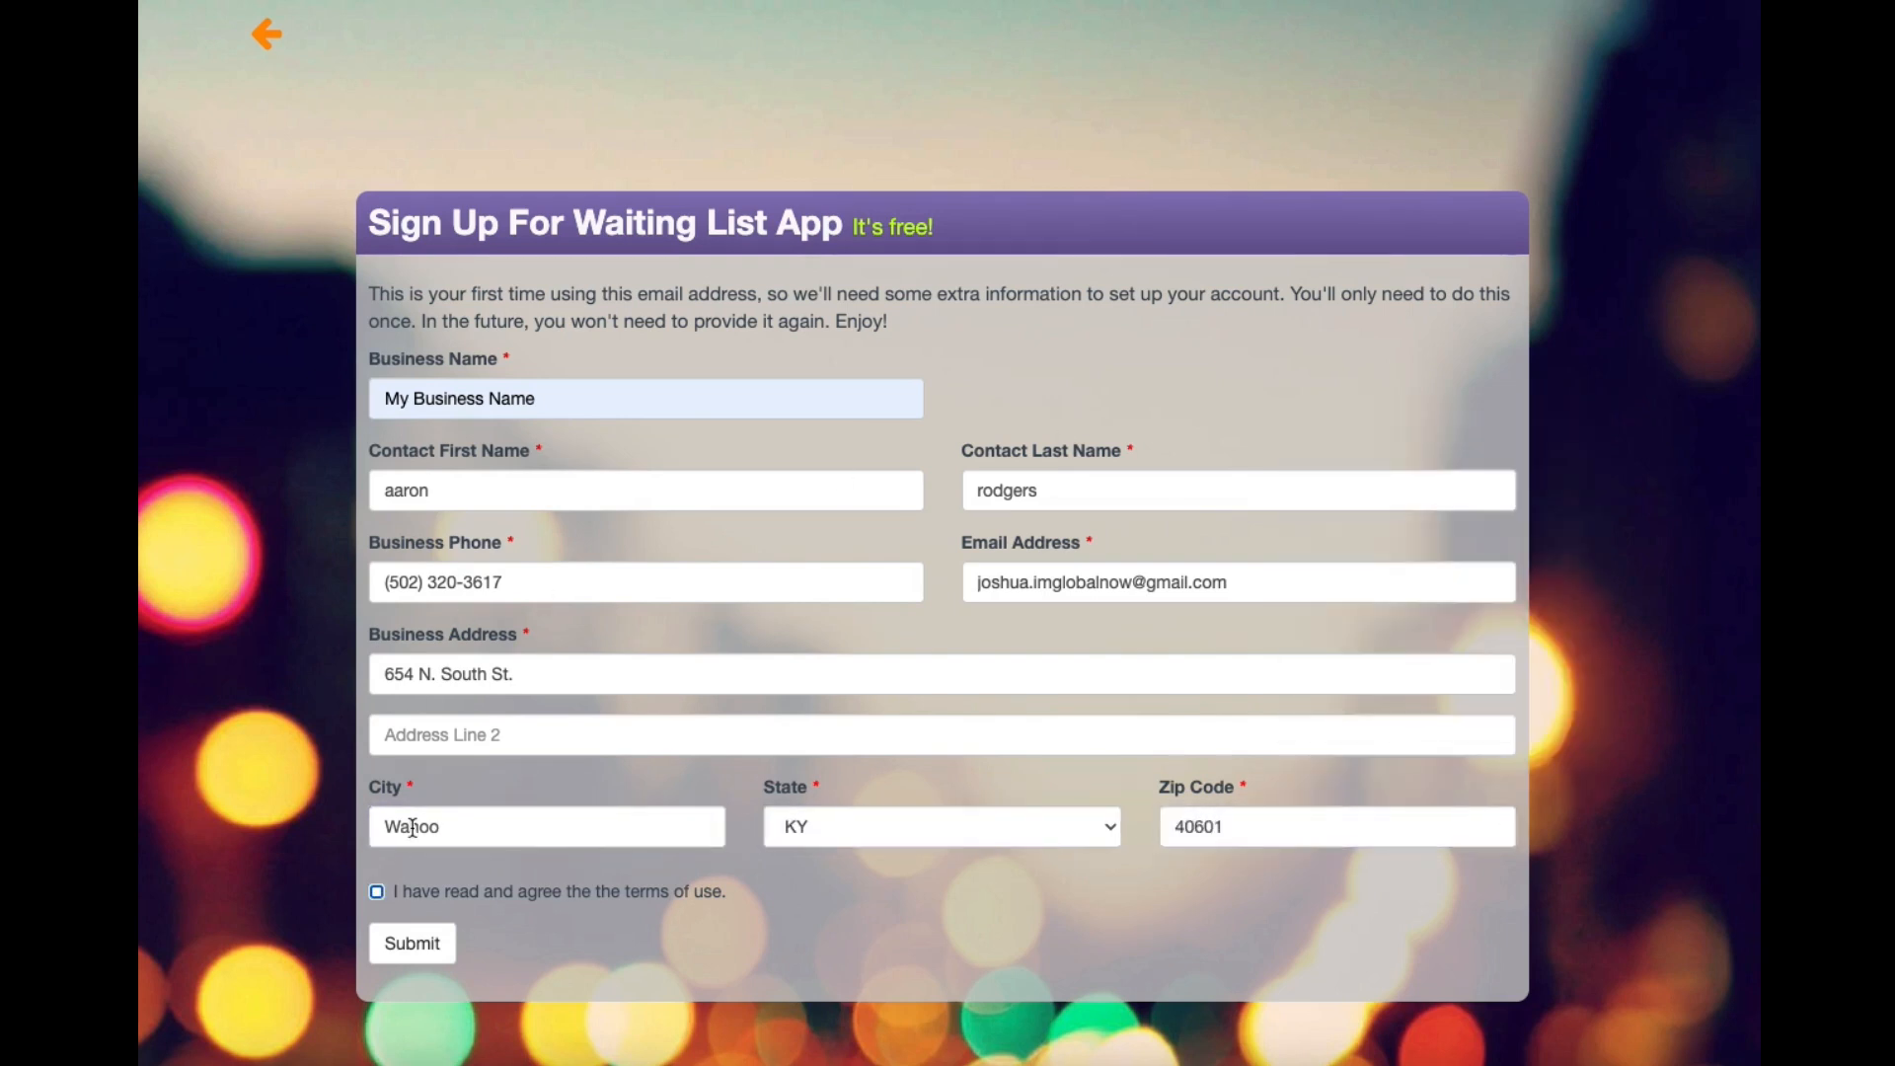
click(426, 944)
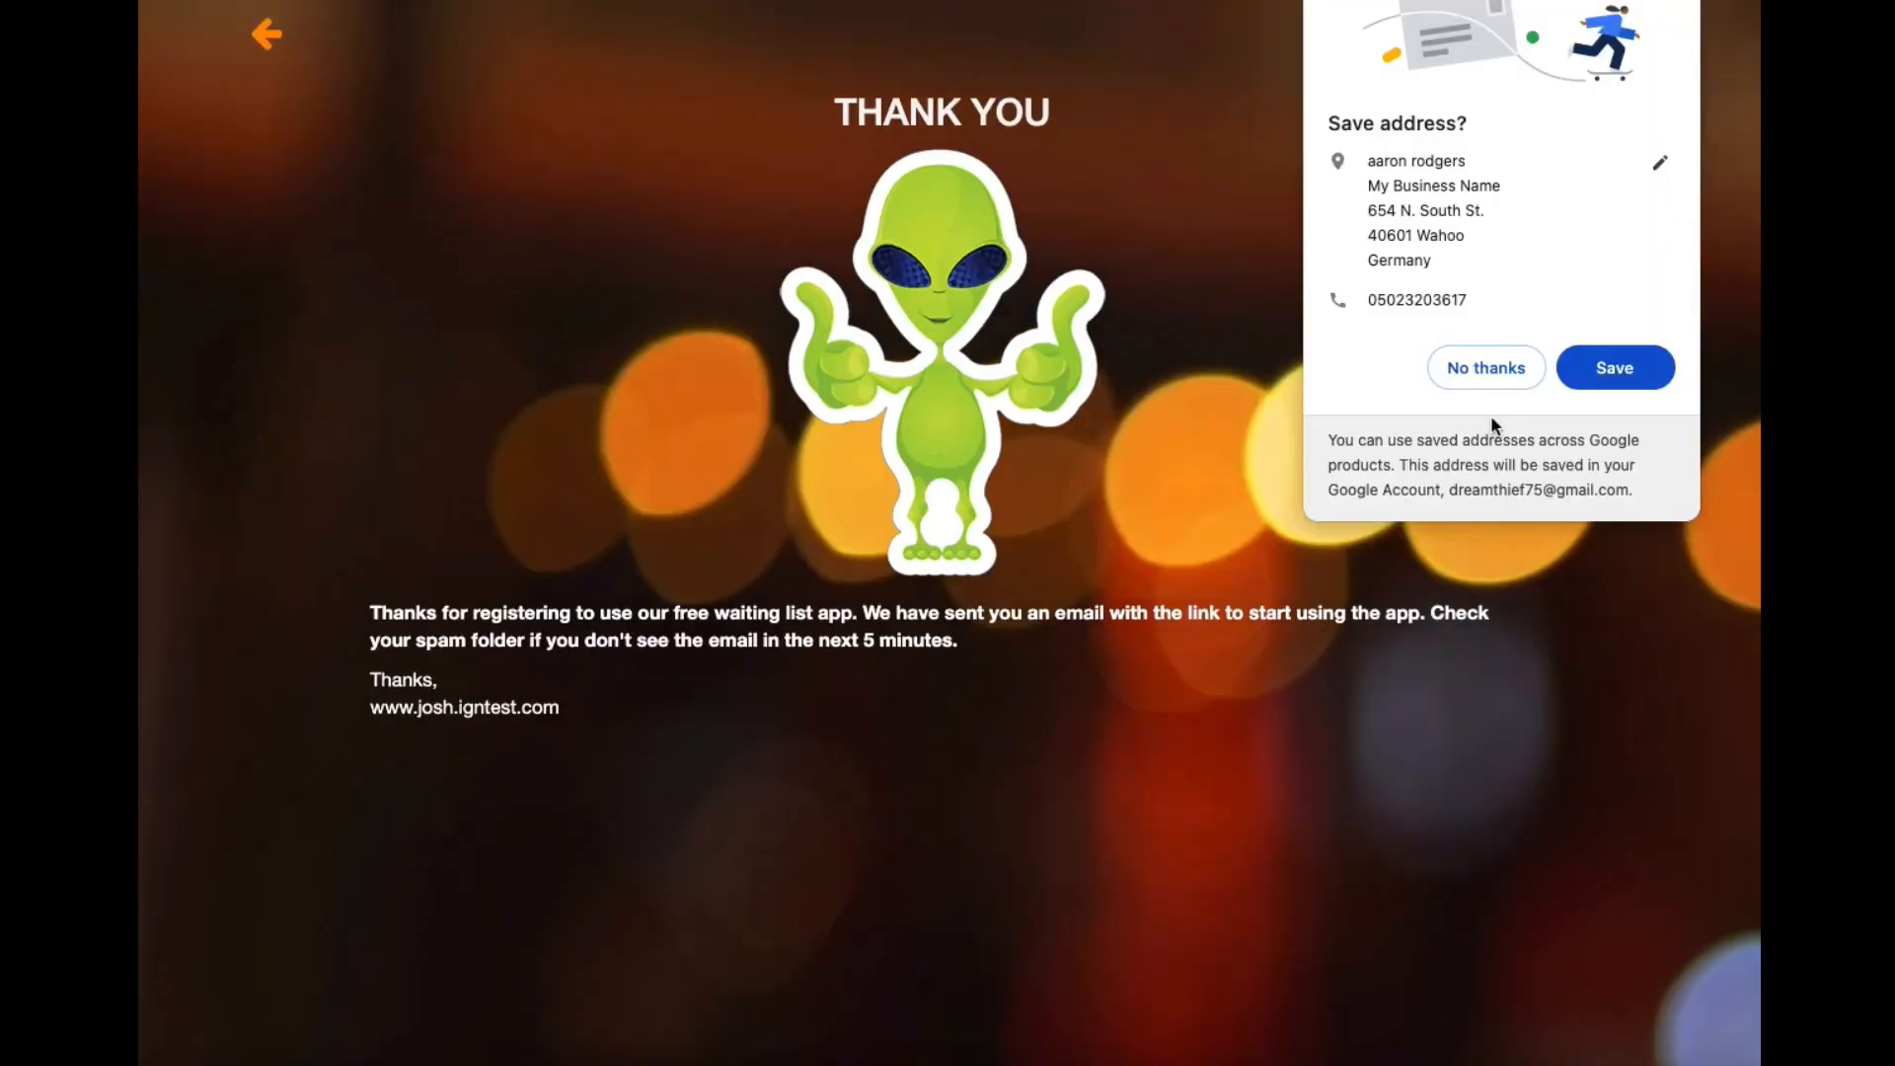
Decline Chrome's offer to save the address.
click(1498, 380)
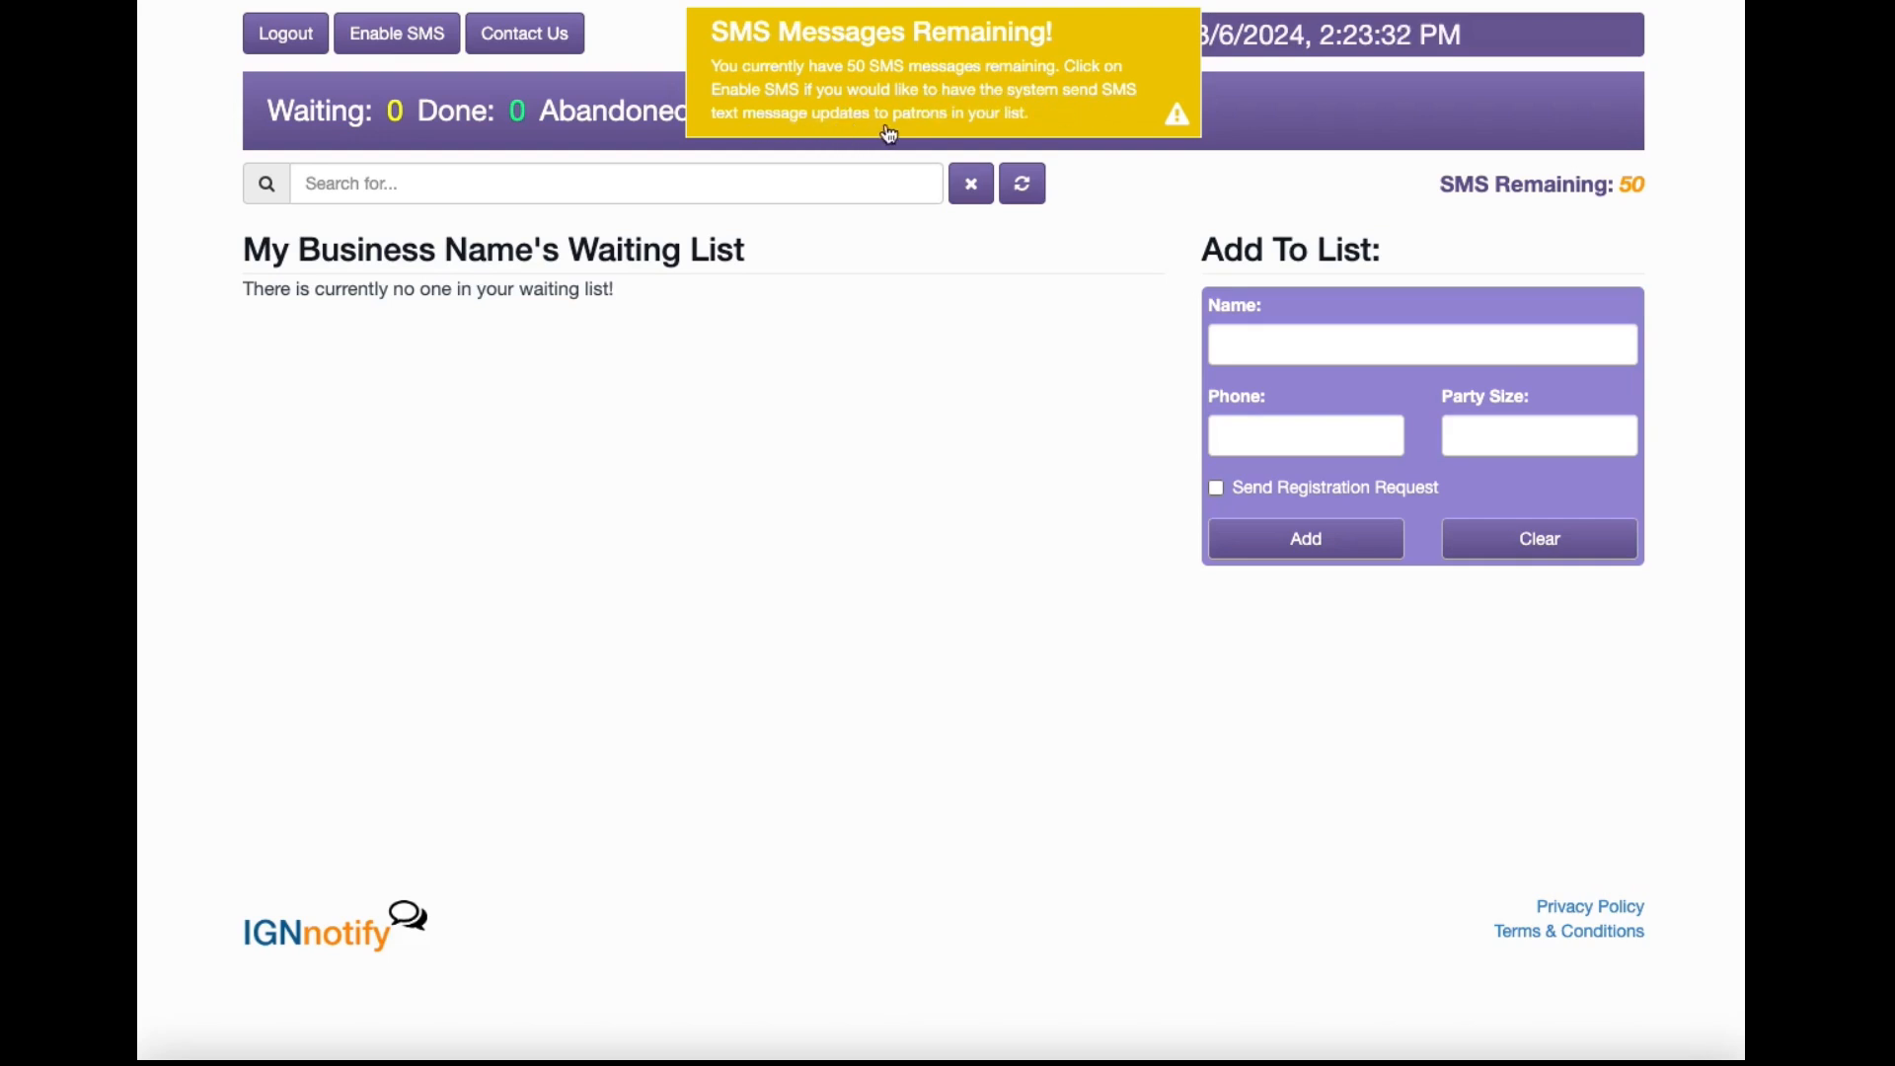
Dismiss the SMS-remaining notice and enable SMS text messaging.
click(1051, 125)
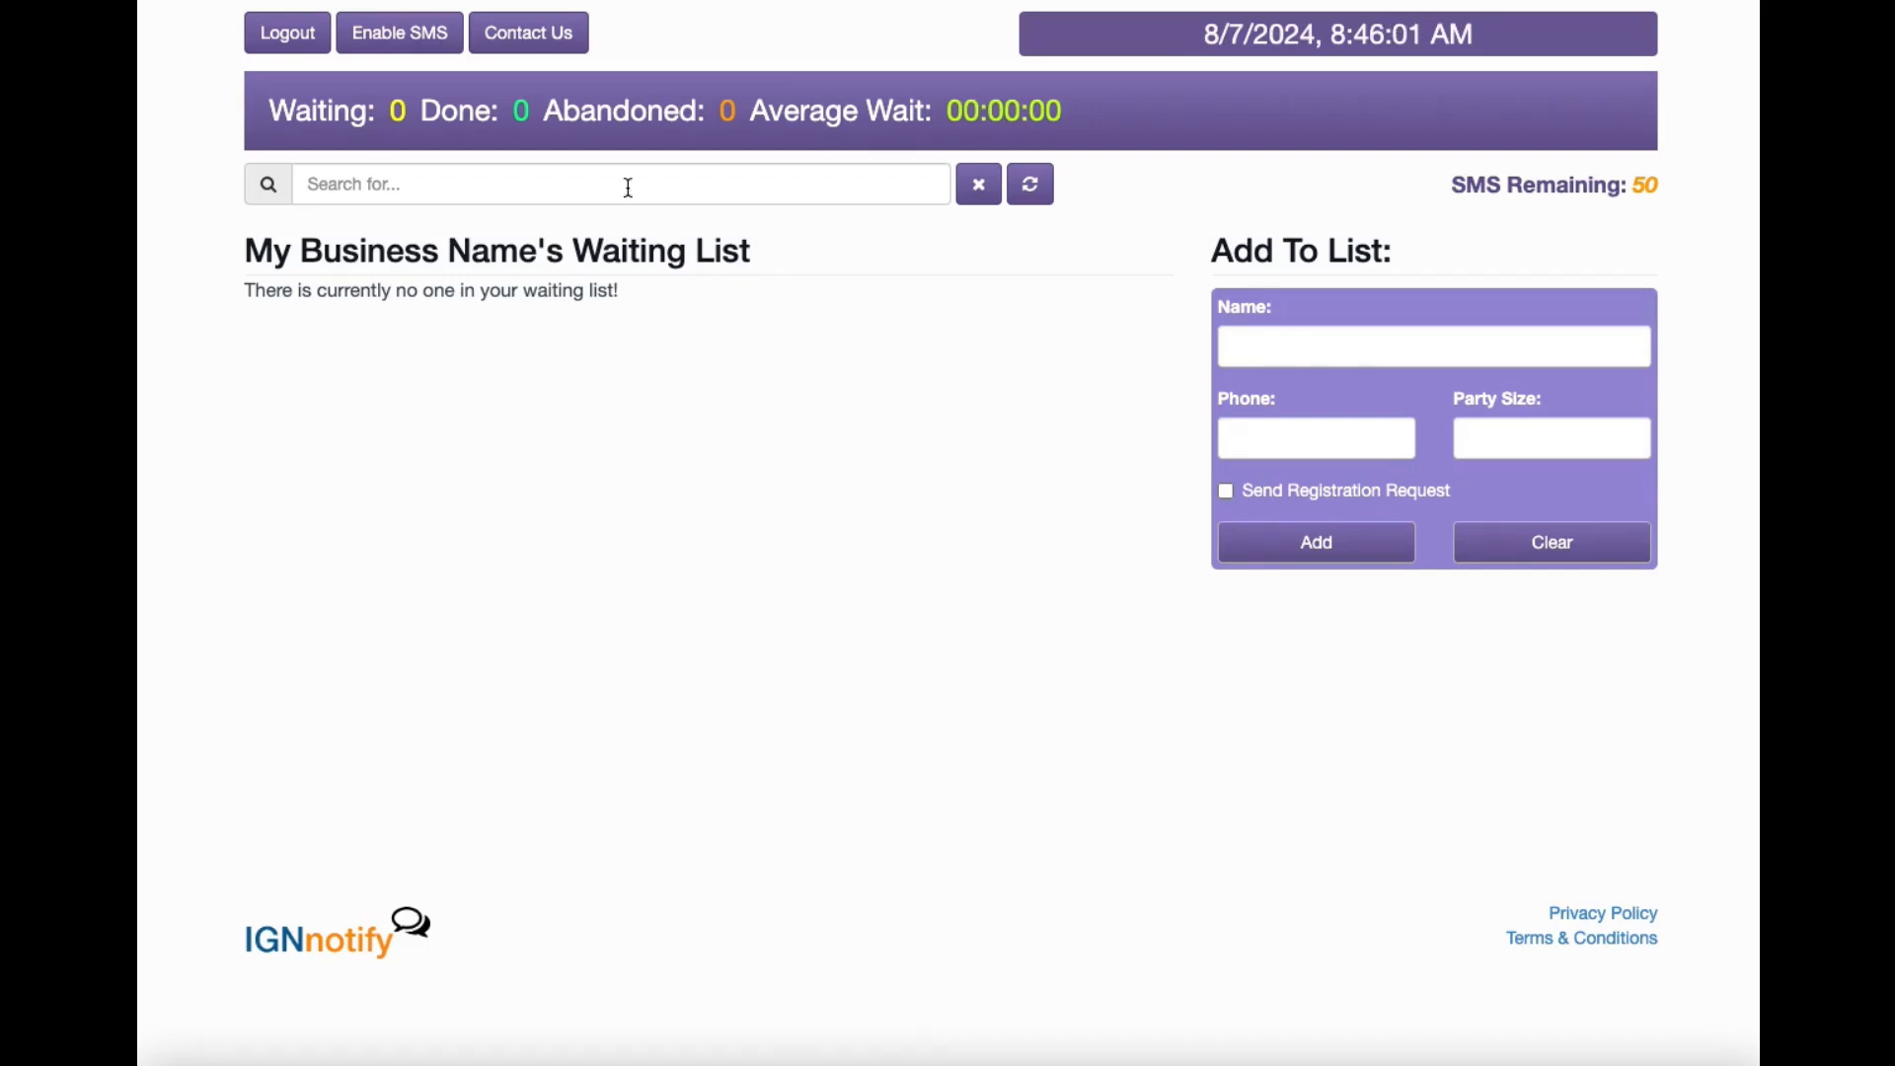
click(409, 51)
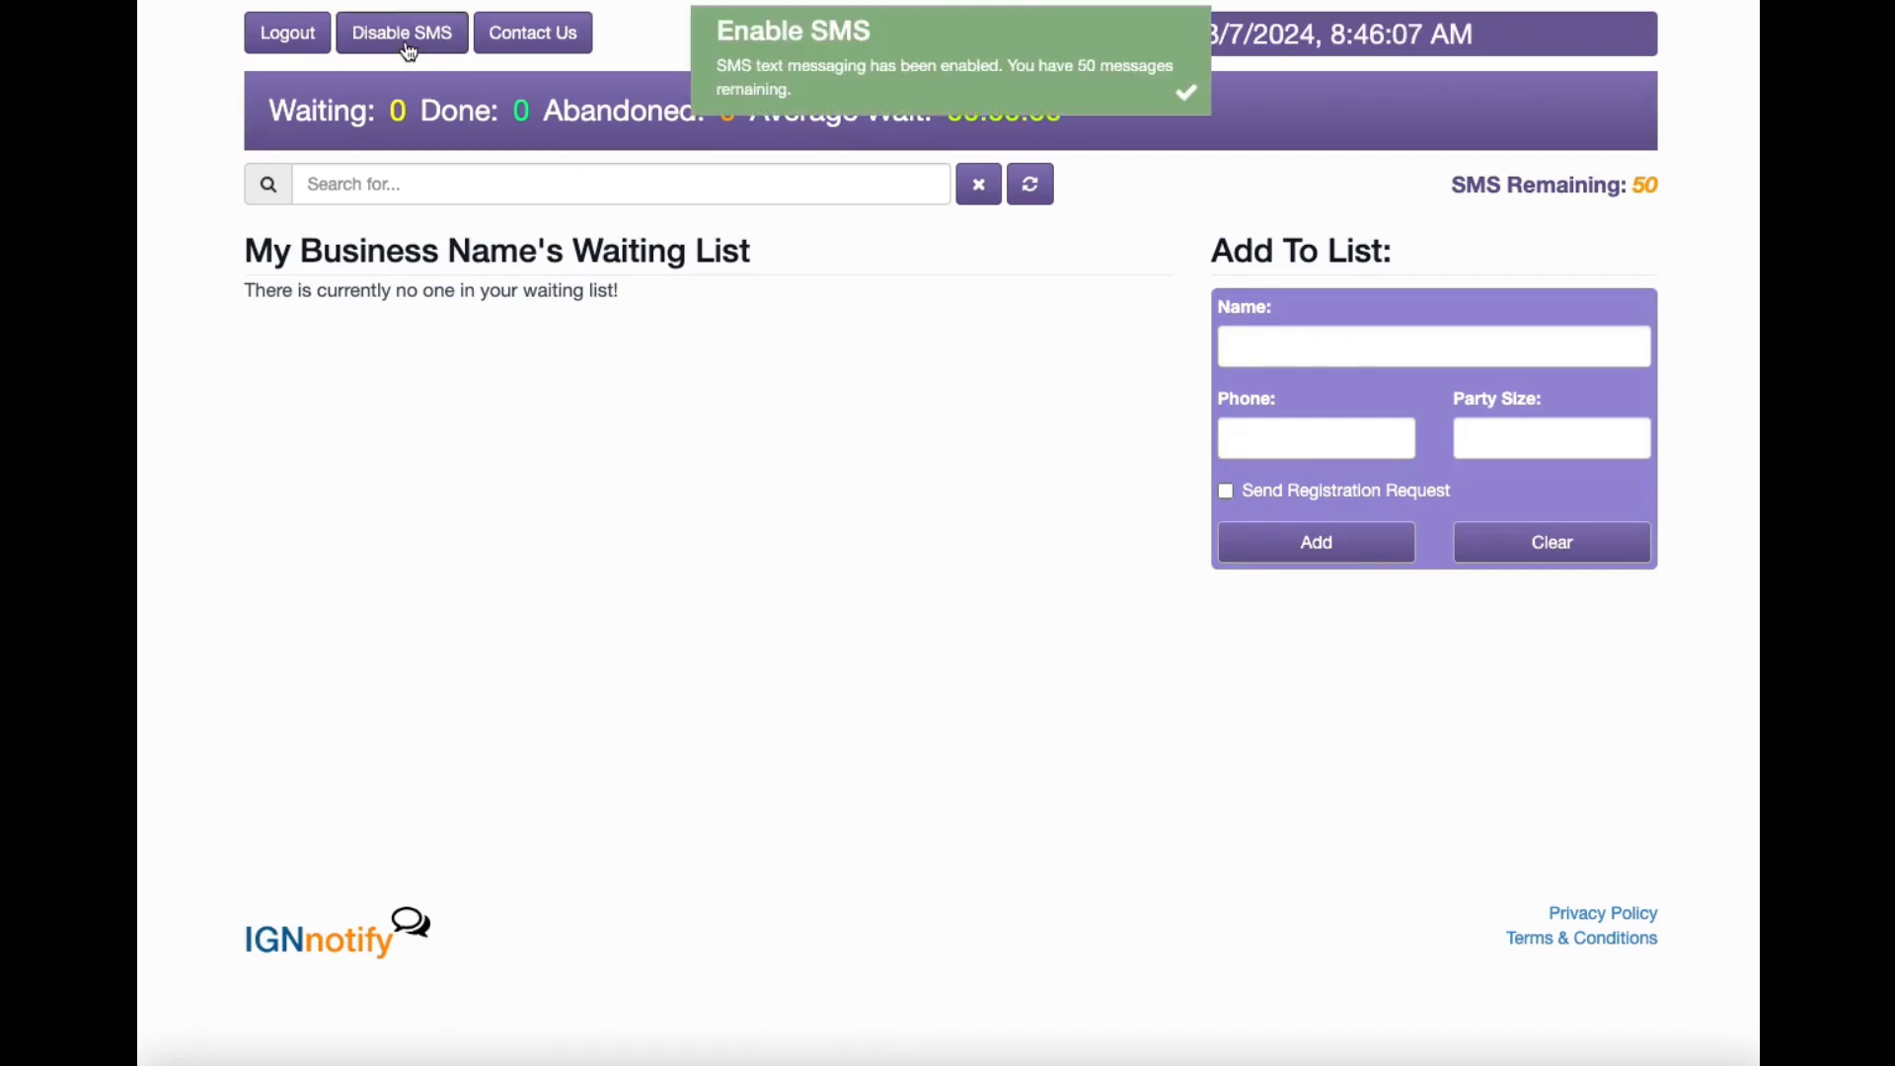
click(981, 90)
Enter the guest's name, phone number and party size 5 in the Add To List form.
click(1304, 343)
text(Josh)
key(Tab)
key(Tab)
text(5)
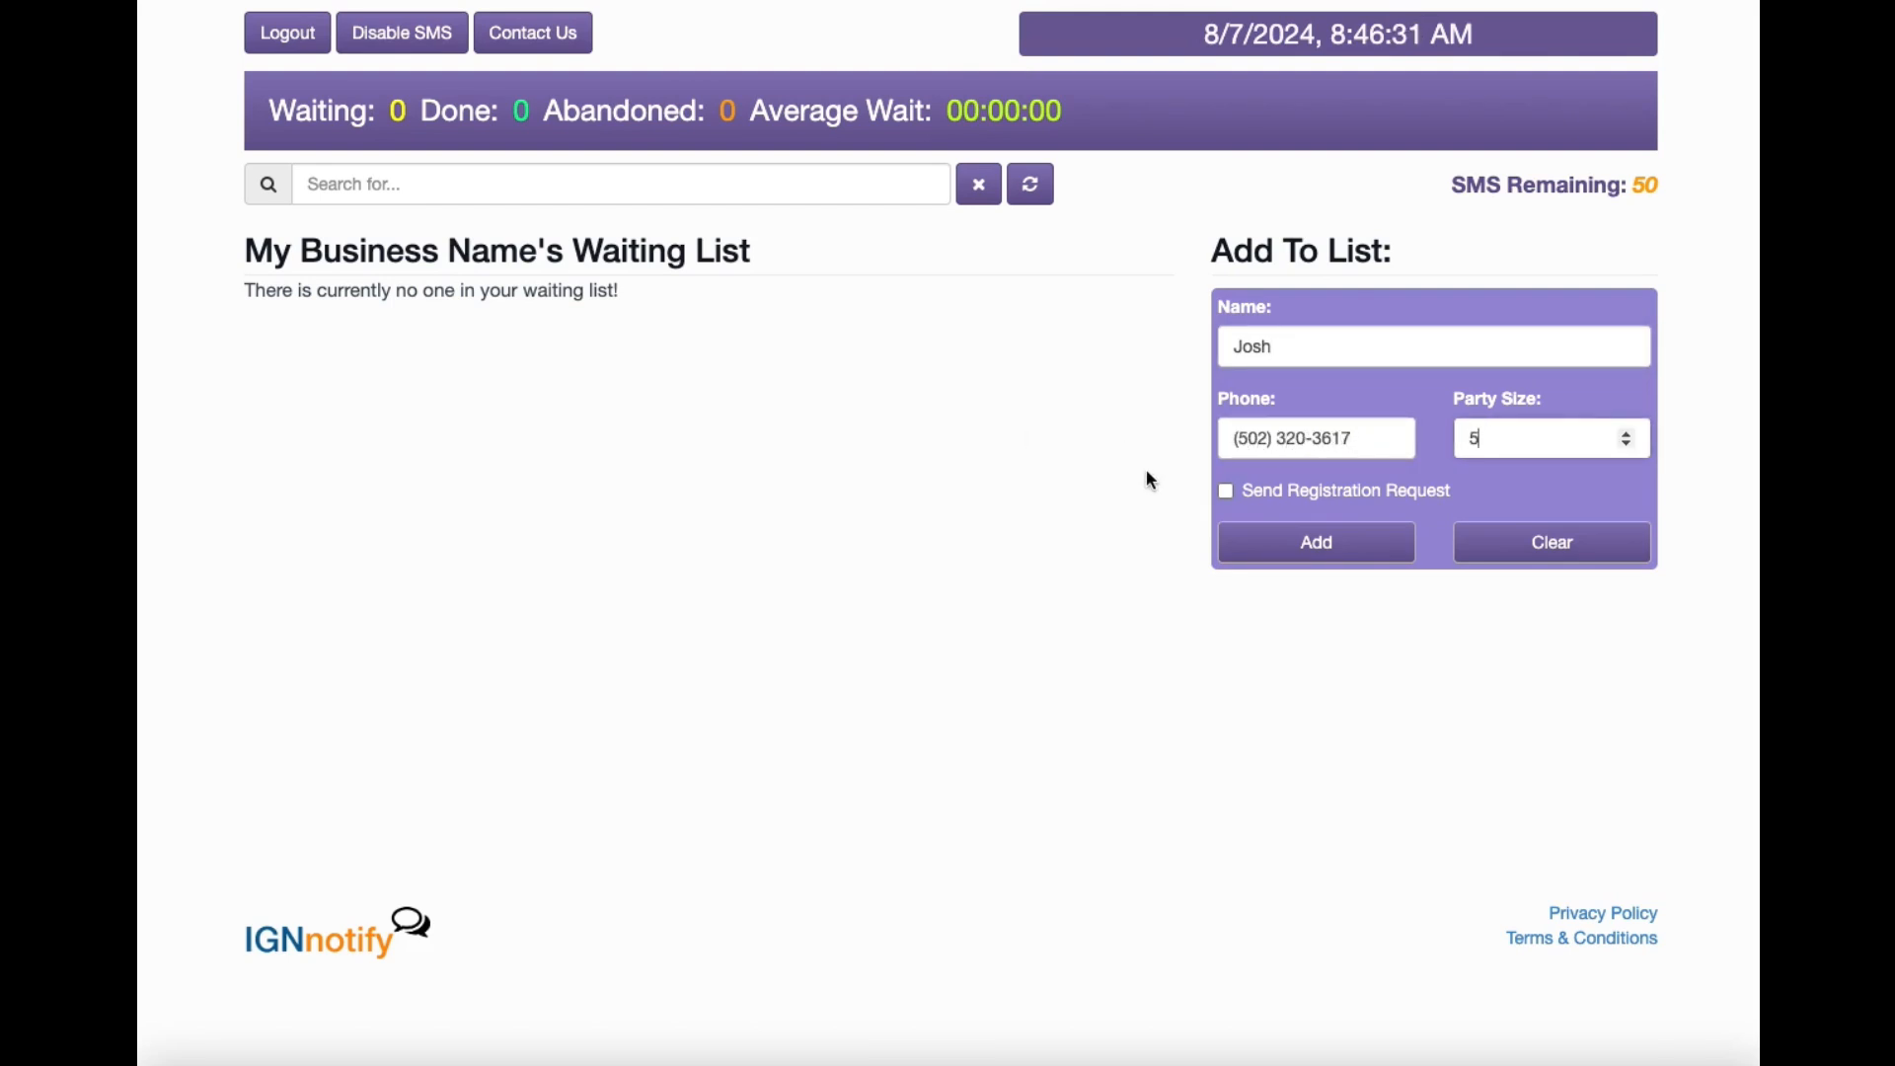
Add the party of 5 to the list, then switch SMS on and back off.
click(1303, 544)
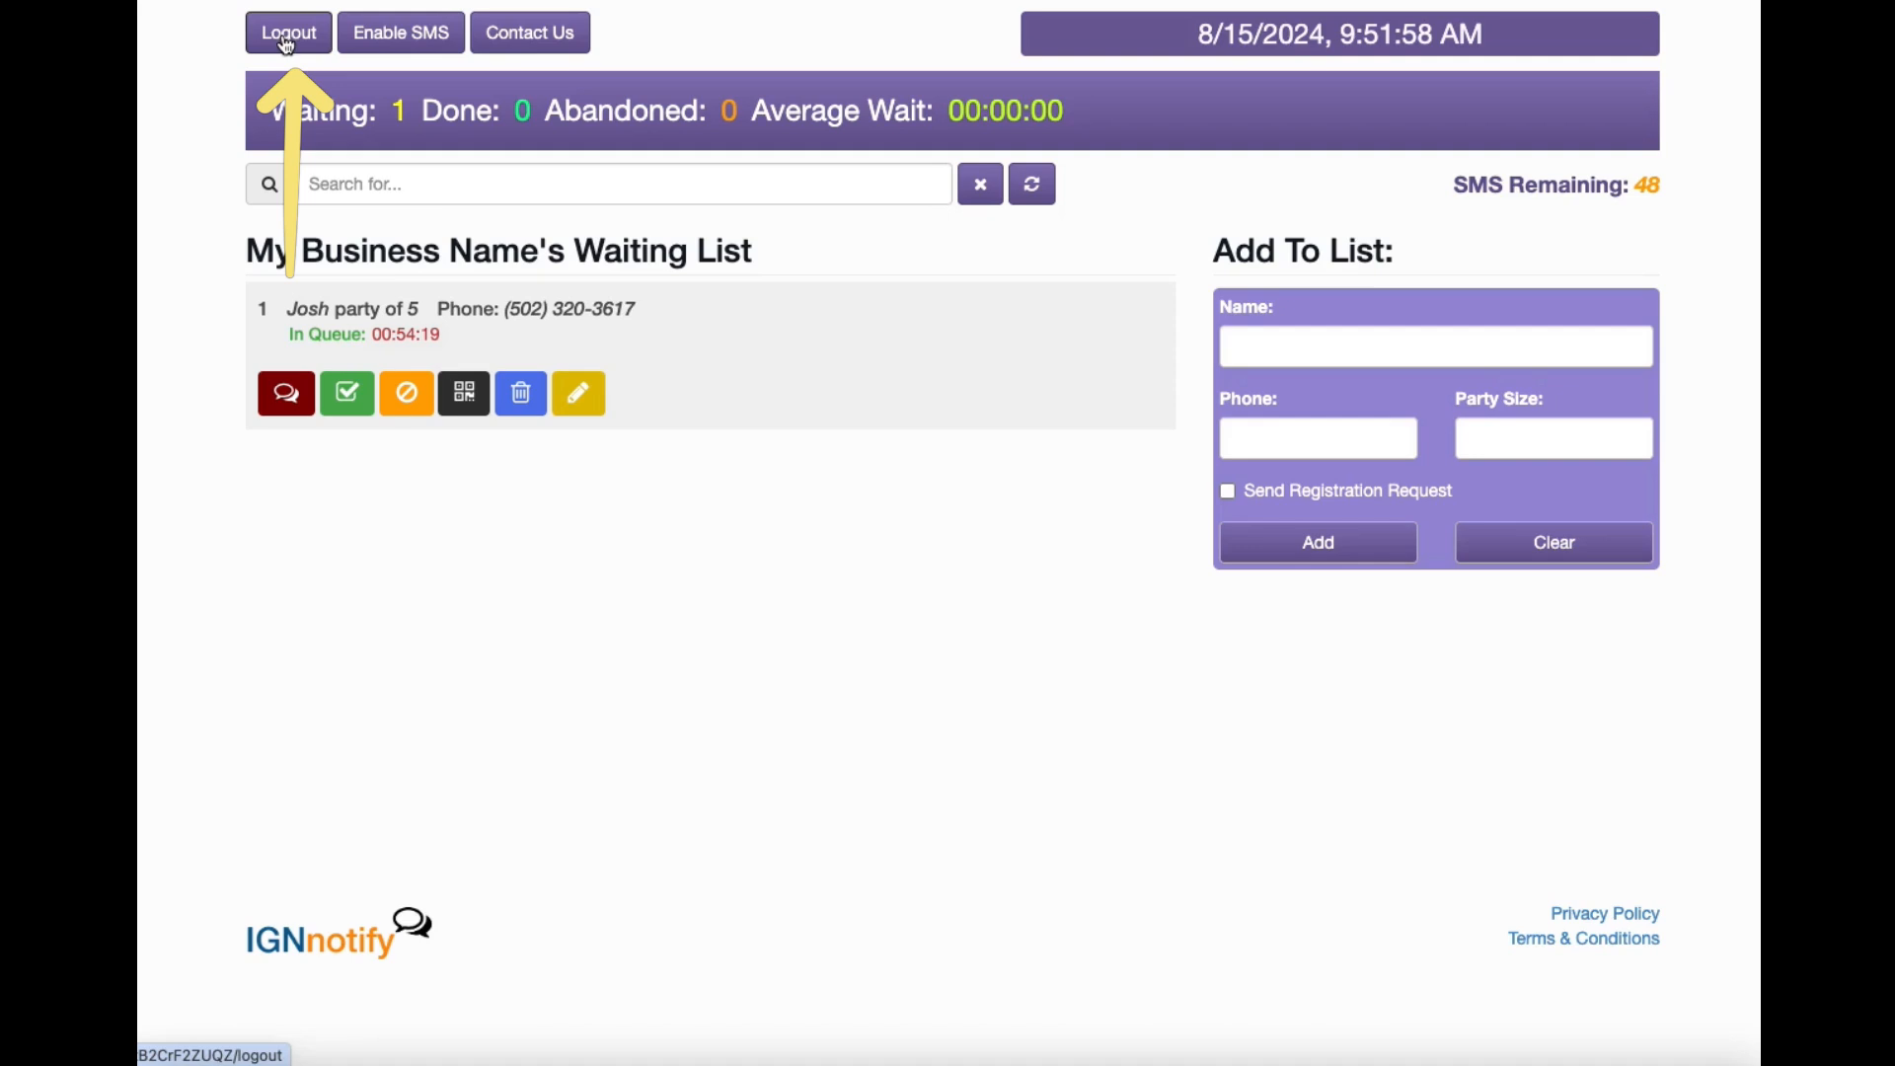
click(413, 39)
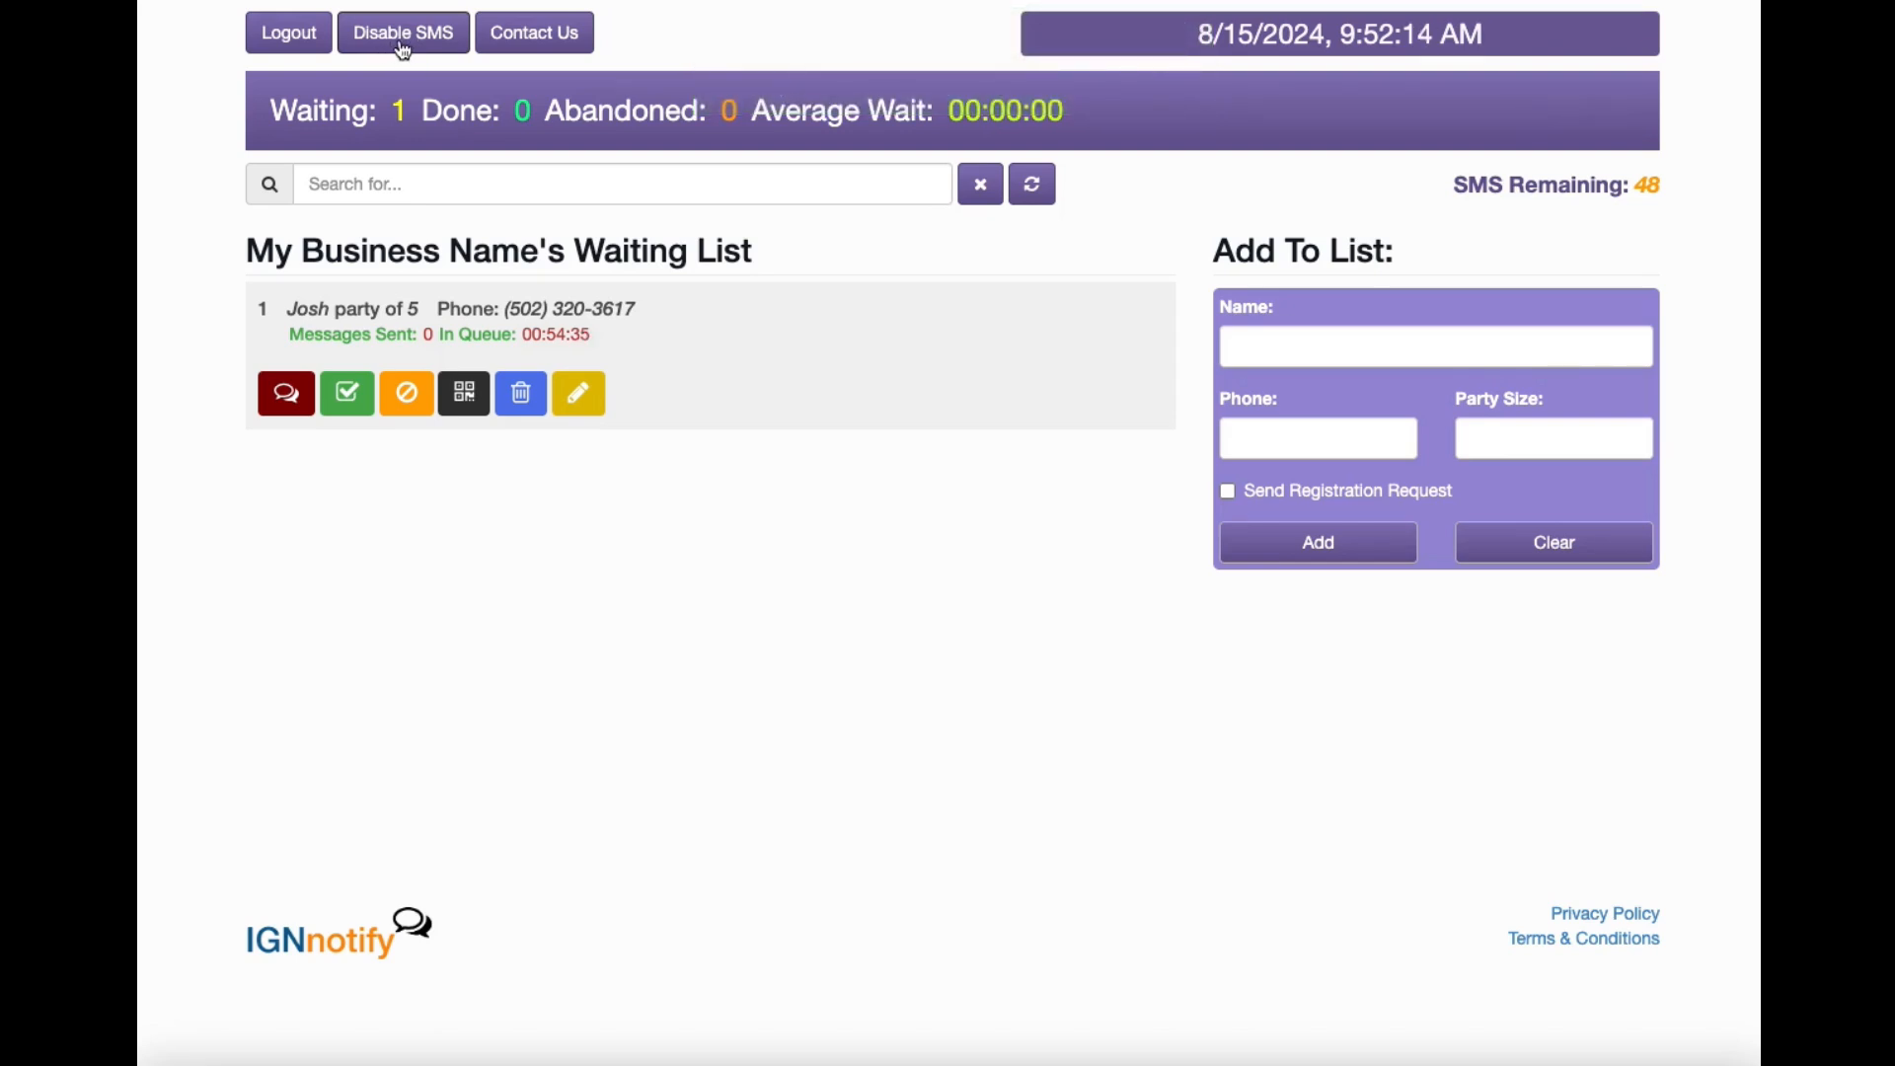
click(404, 40)
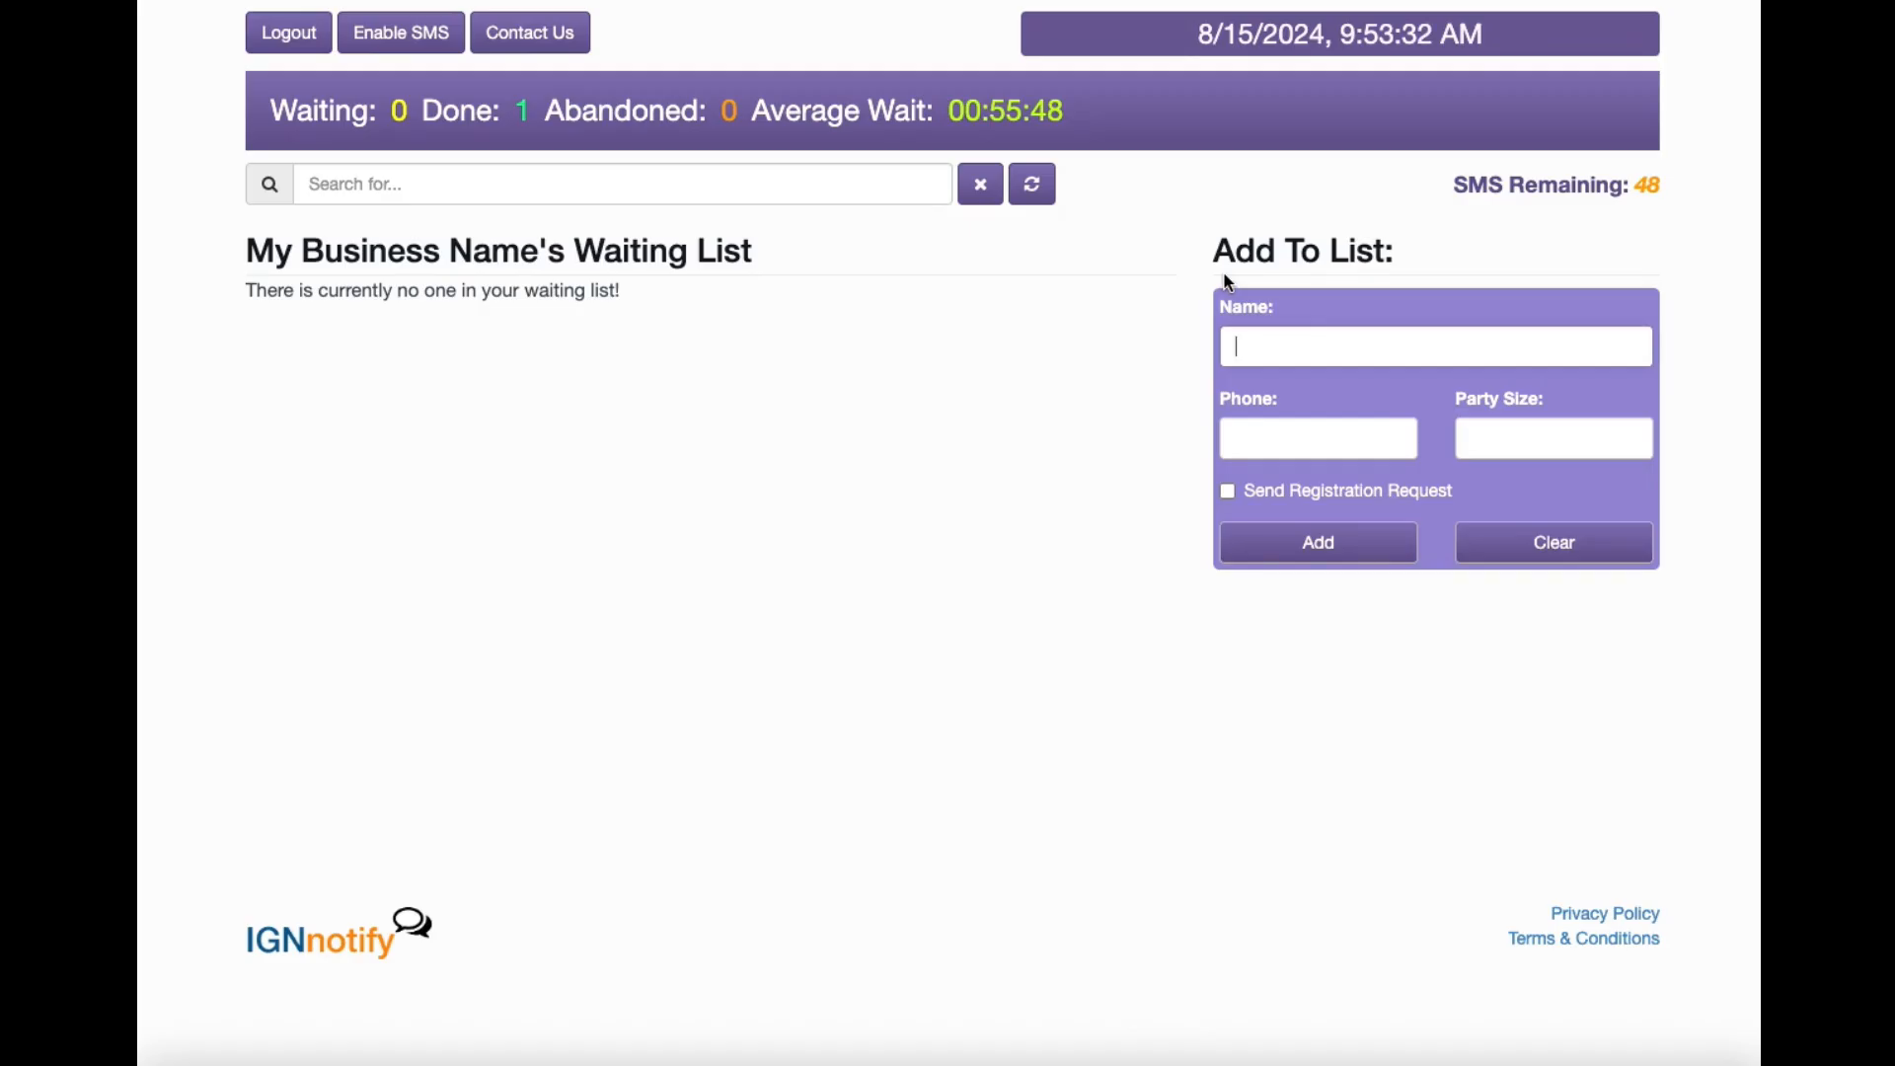
Add another guest with their phone number and party size 4 to the waiting list.
text(Jeremy)
key(Tab)
key(Tab)
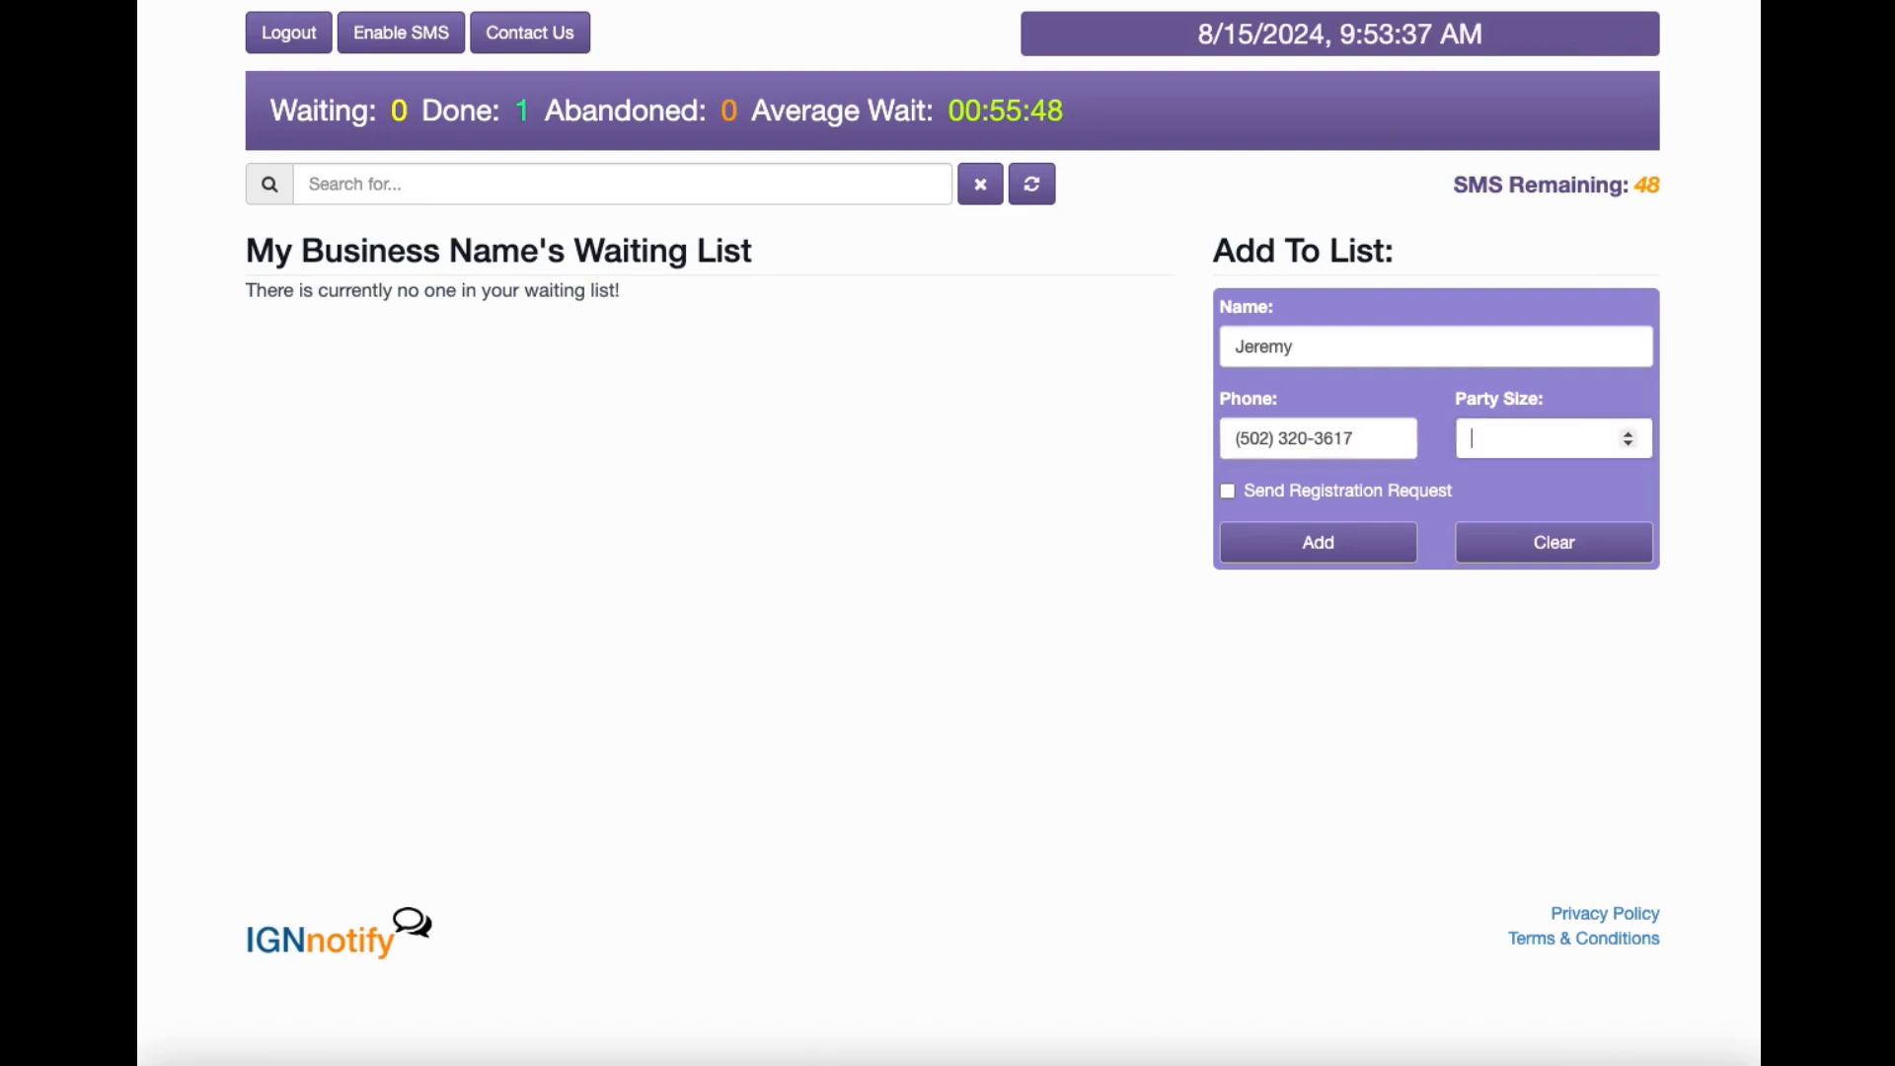
text(4)
key(Return)
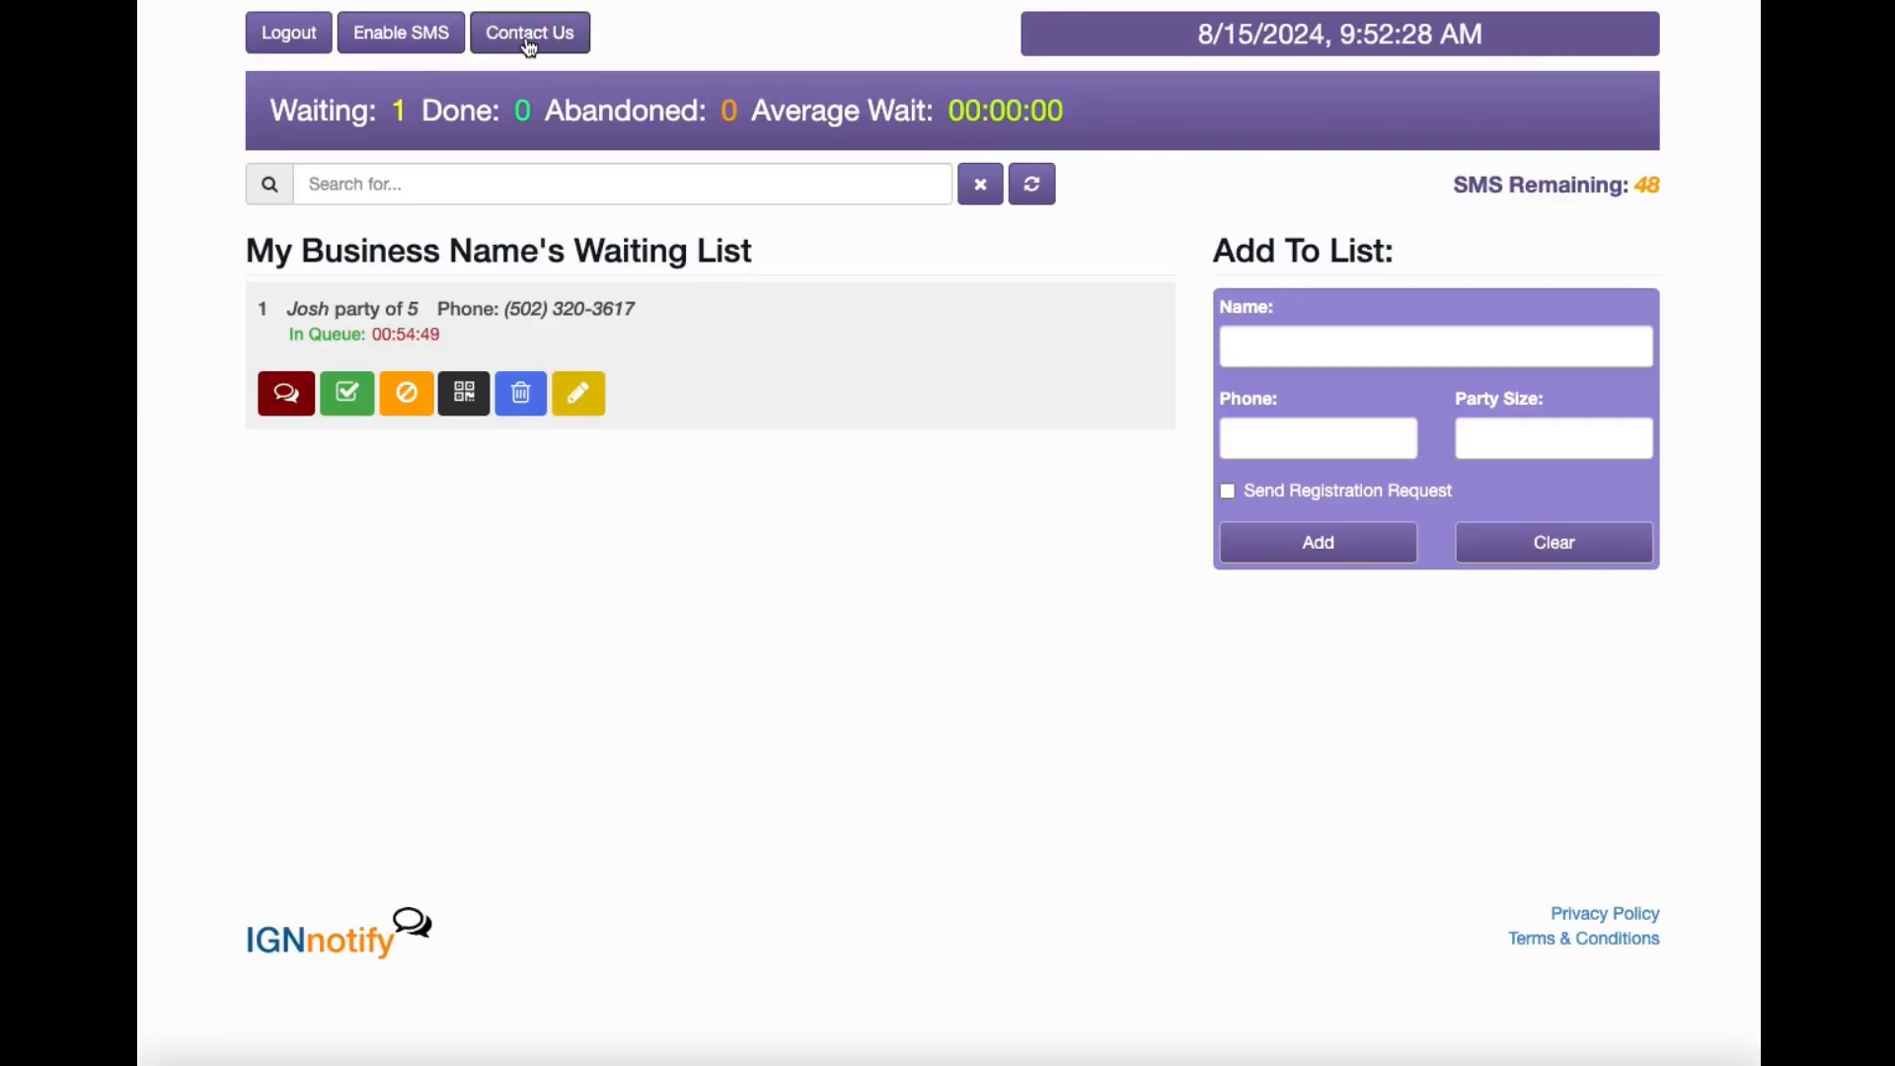
click(530, 48)
drag(1196, 36, 1536, 60)
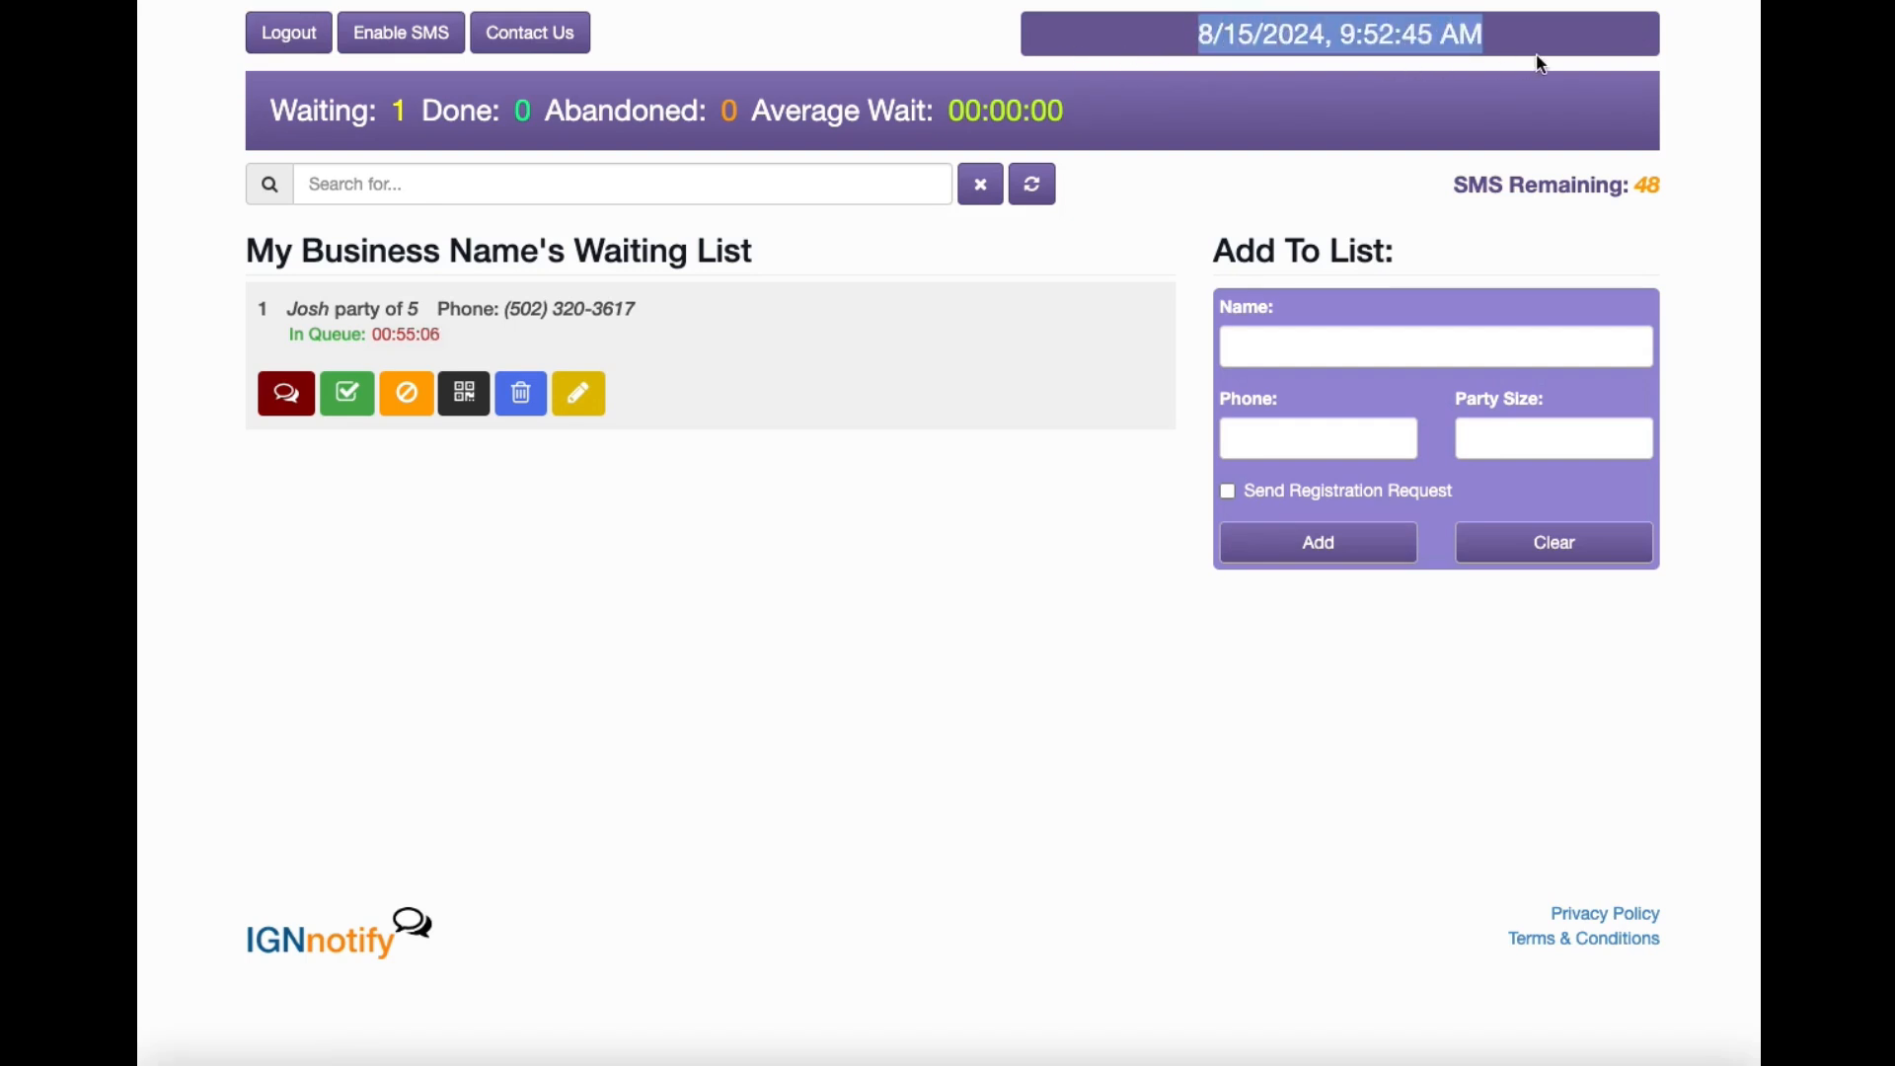
click(1522, 39)
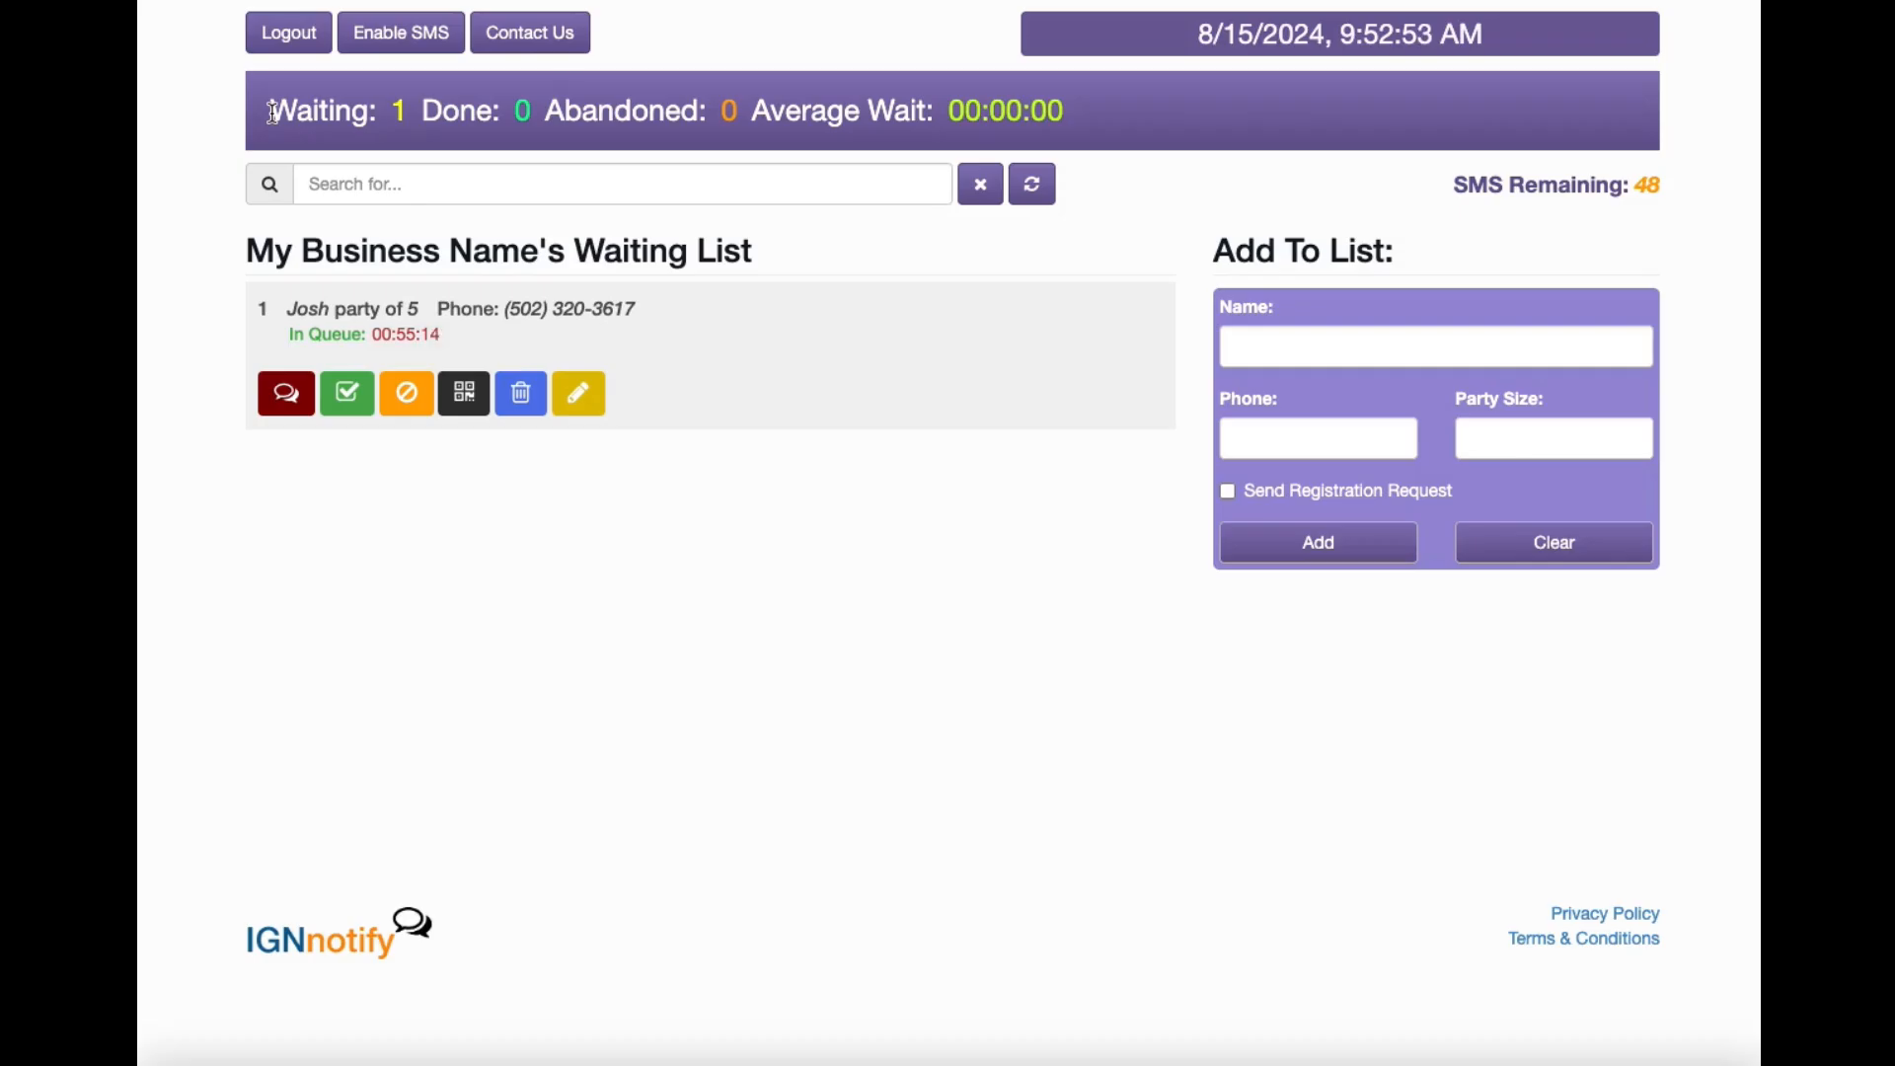
drag(272, 110, 413, 112)
click(413, 111)
drag(423, 111, 549, 121)
click(546, 123)
drag(547, 110, 736, 117)
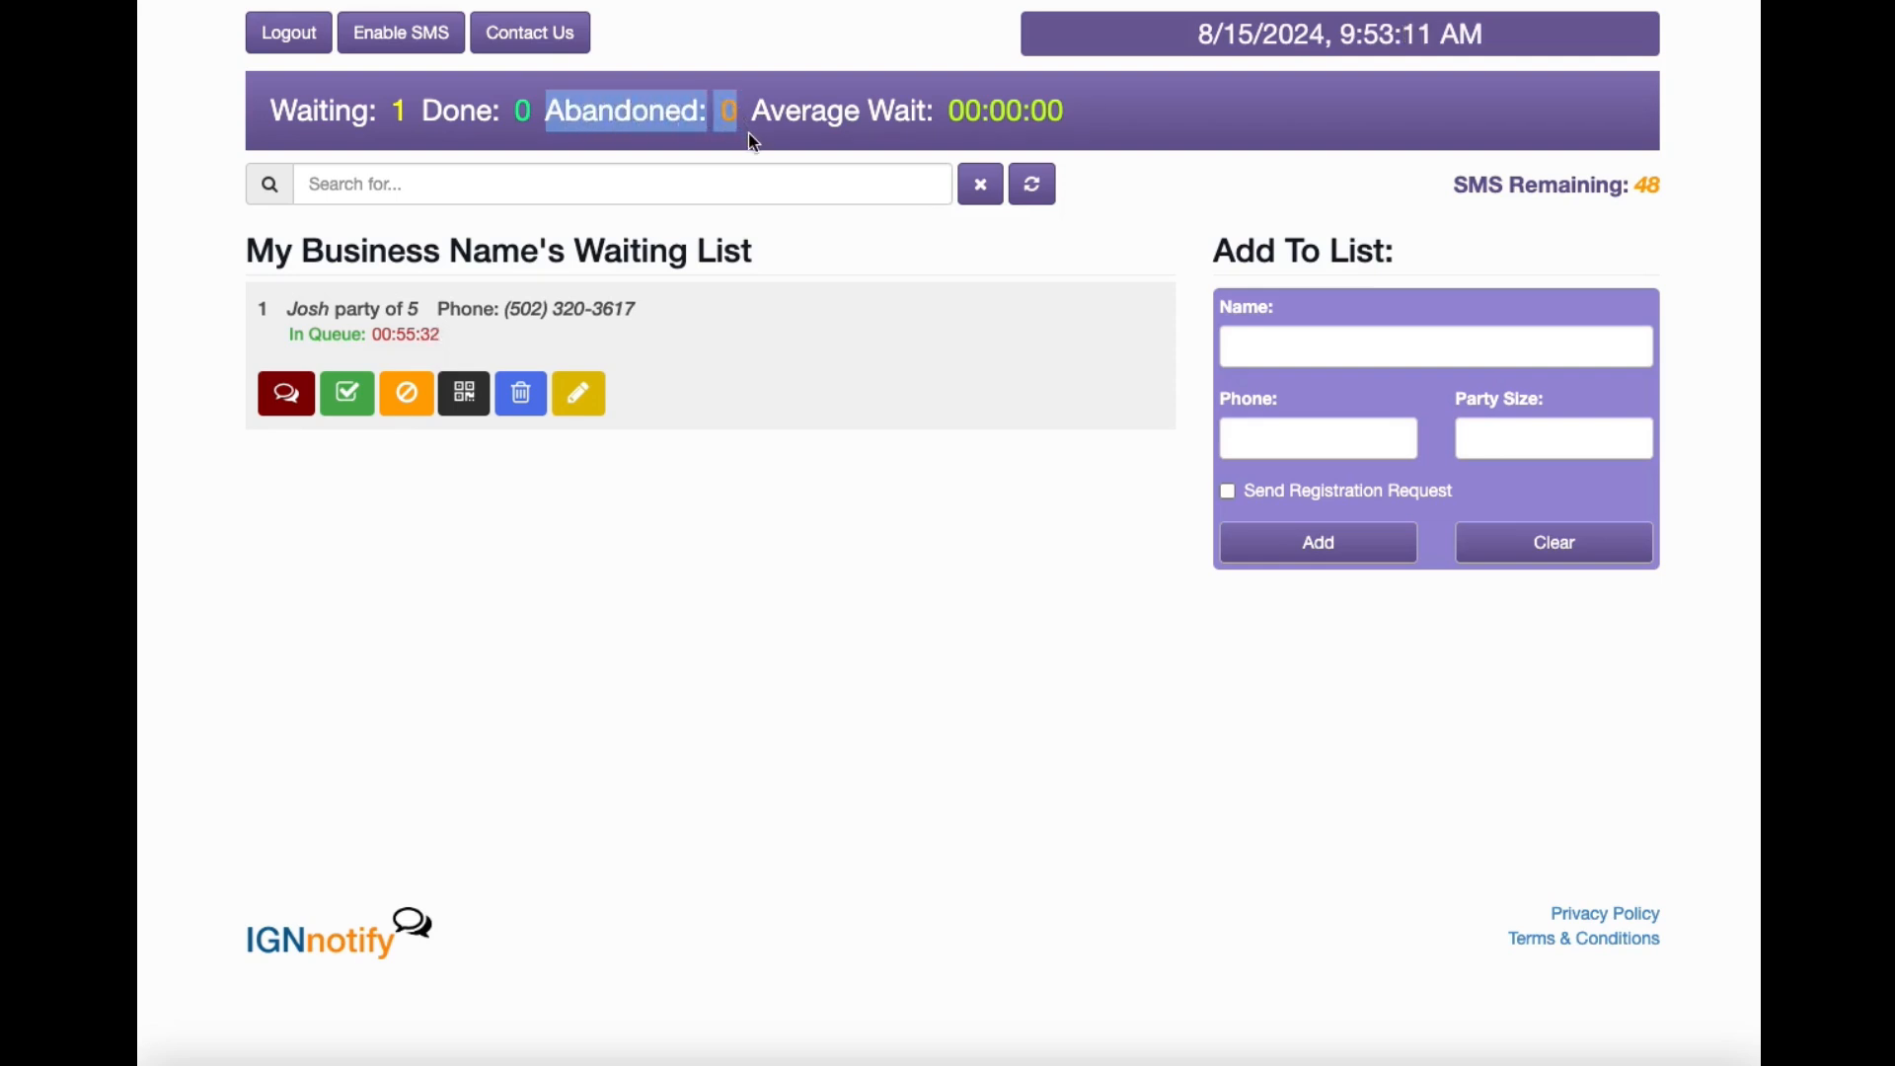
click(750, 135)
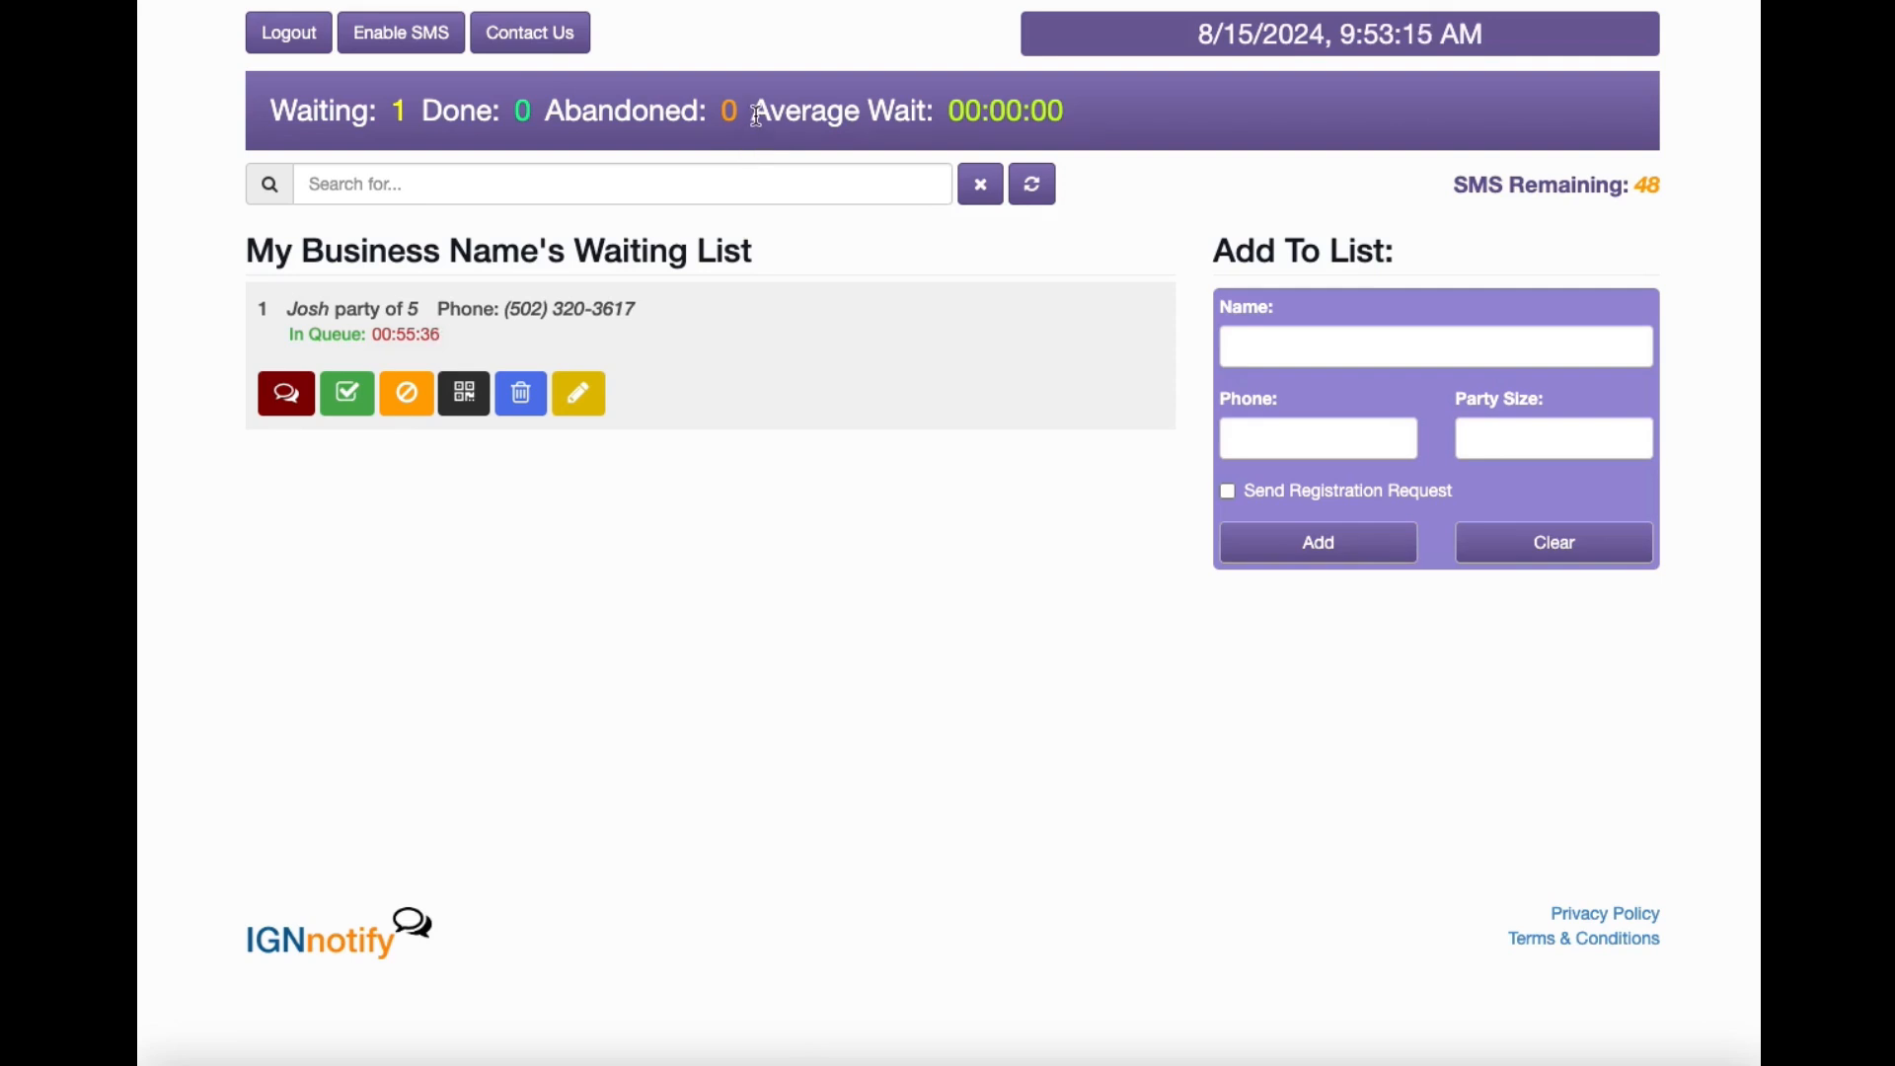
drag(755, 115, 1083, 120)
click(1086, 120)
Mark the waiting party as done and add a new guest party of 4.
click(347, 393)
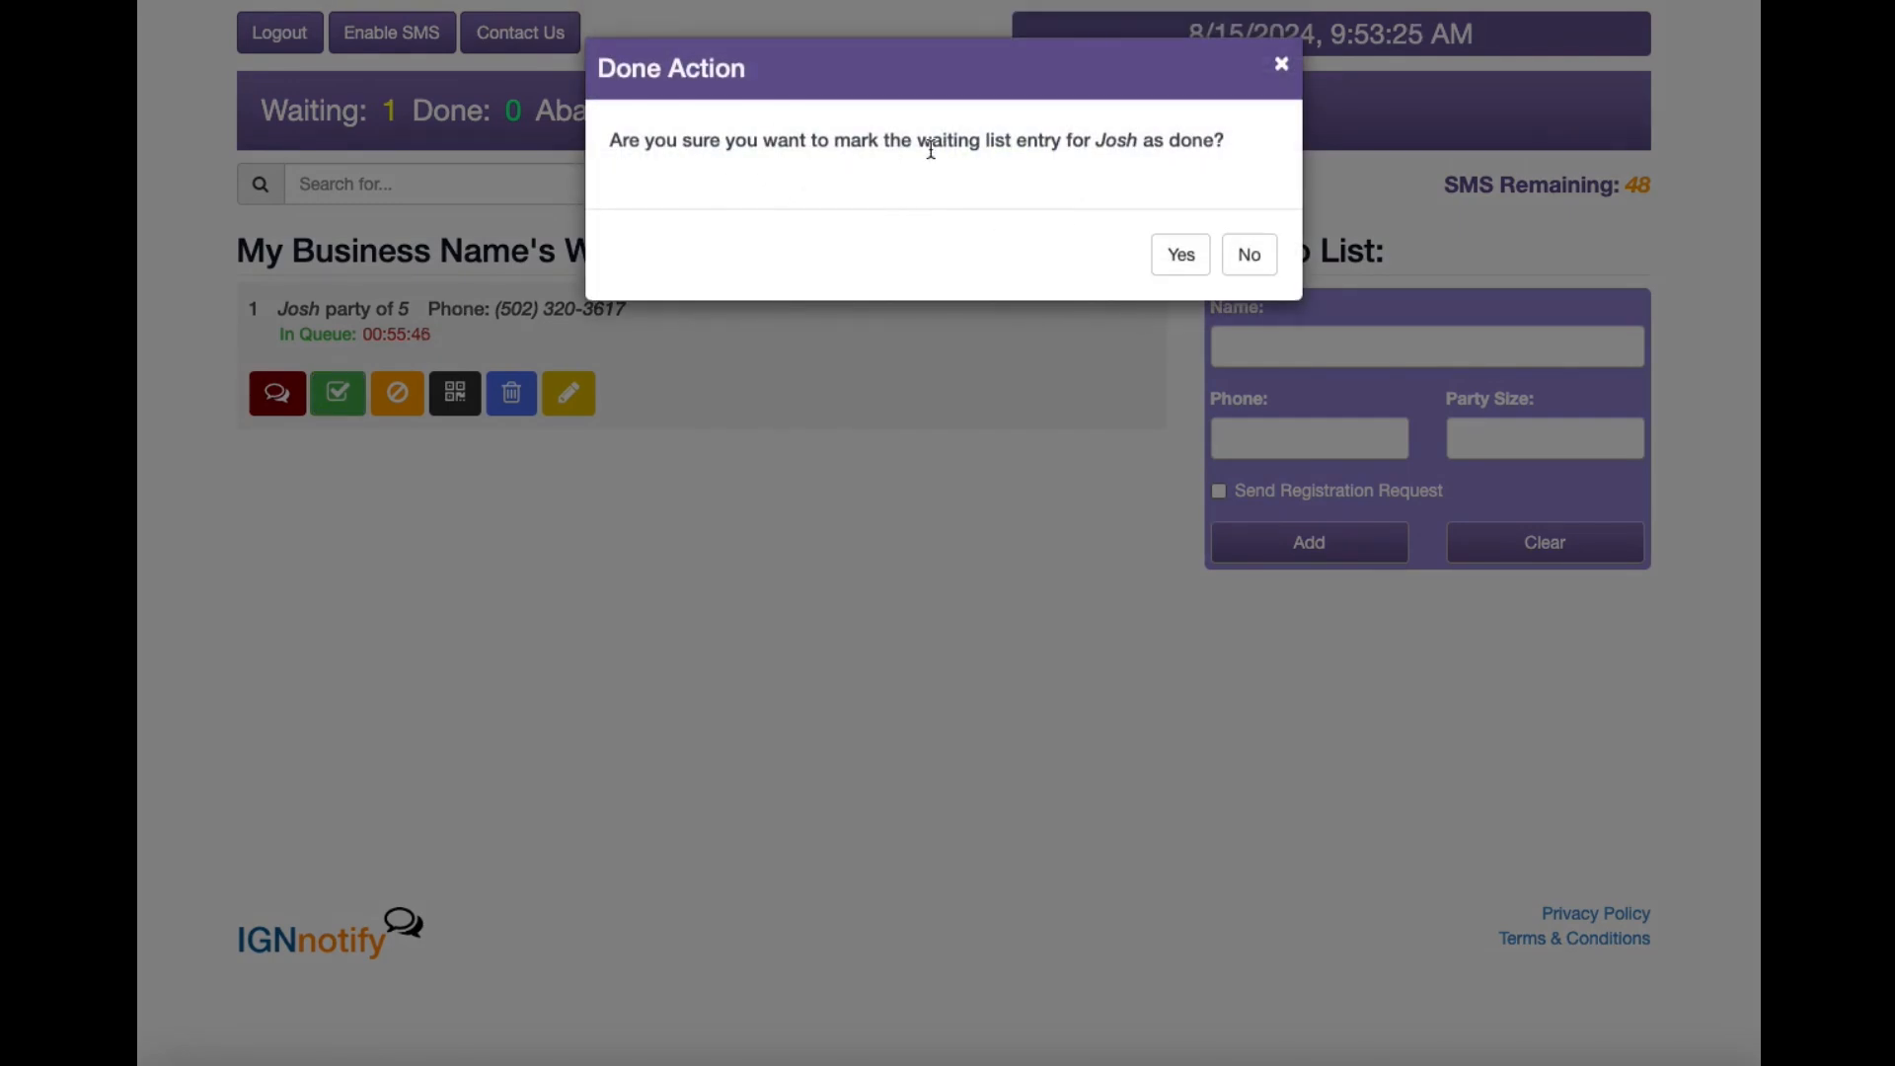
click(1191, 260)
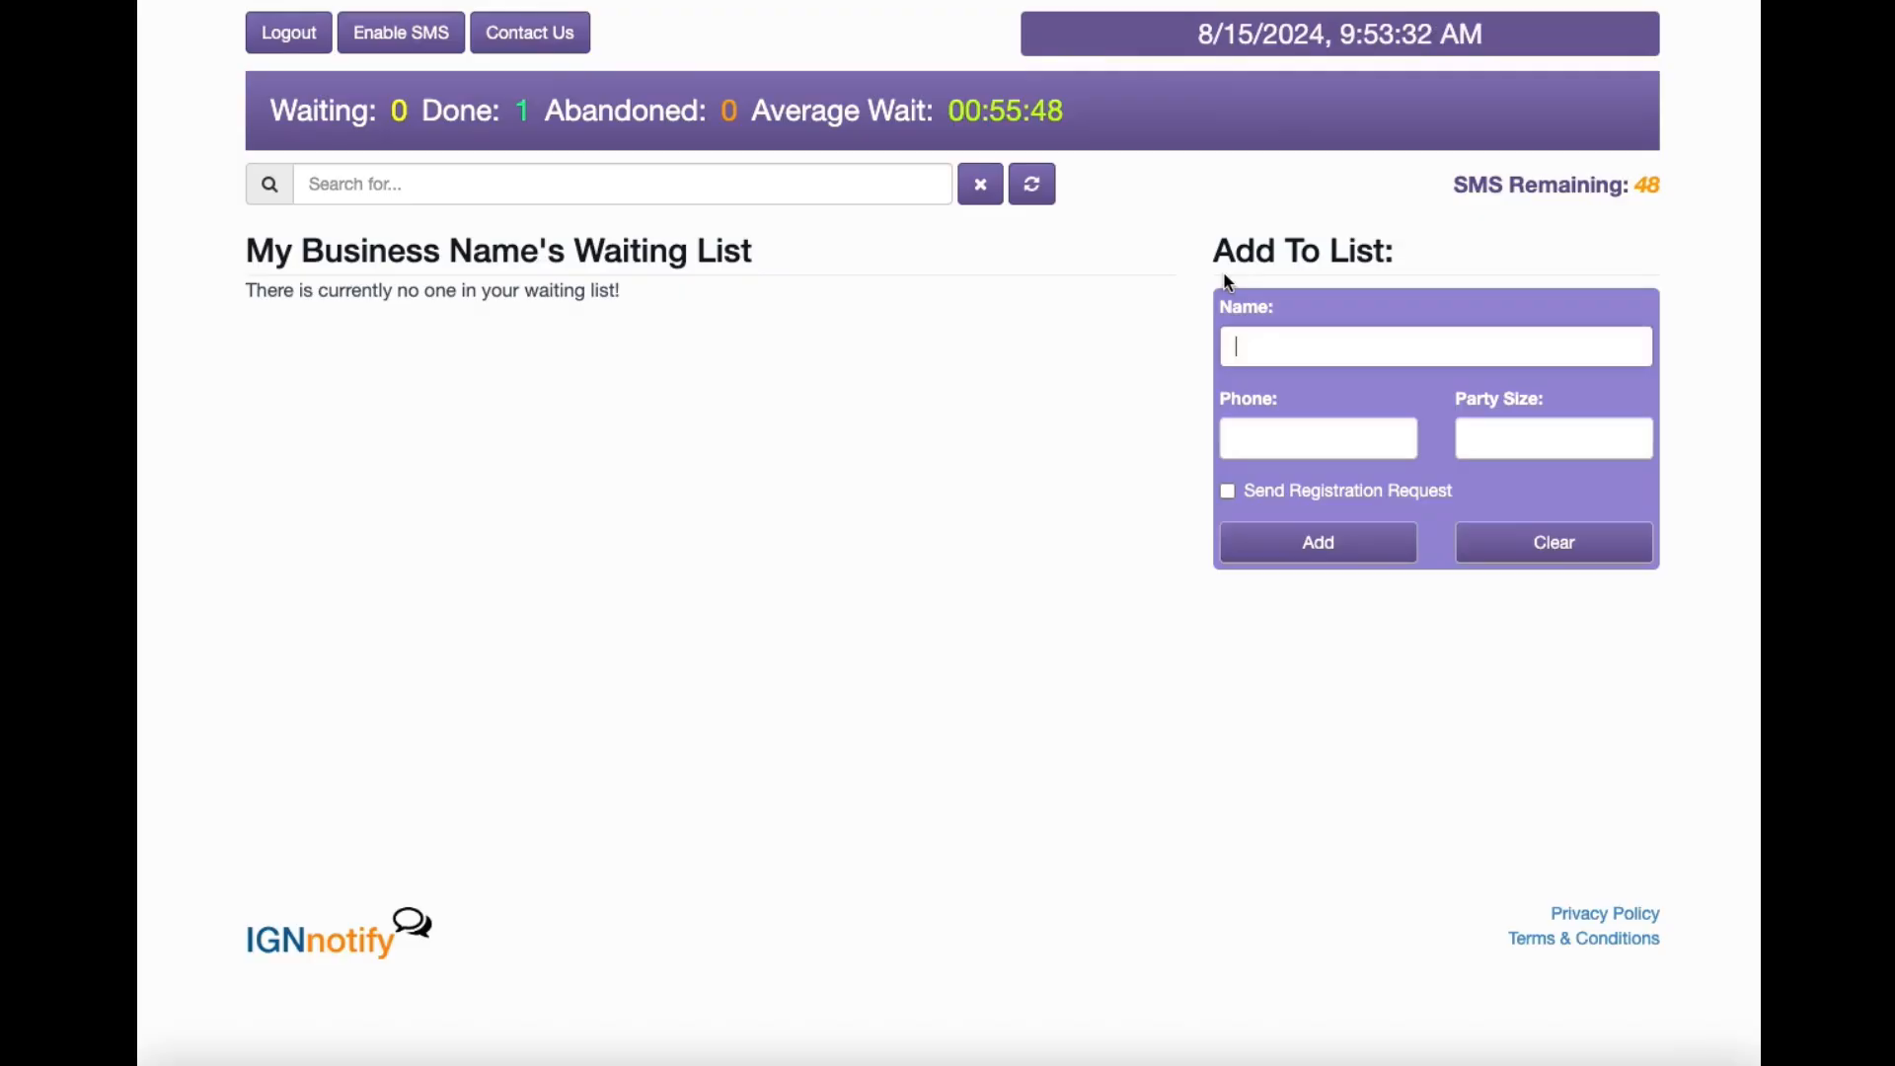
text(Jeremy)
key(Tab)
key(Tab)
text(4)
key(Return)
Close the QR code page, enable SMS, and add a second guest party of 4.
click(1160, 192)
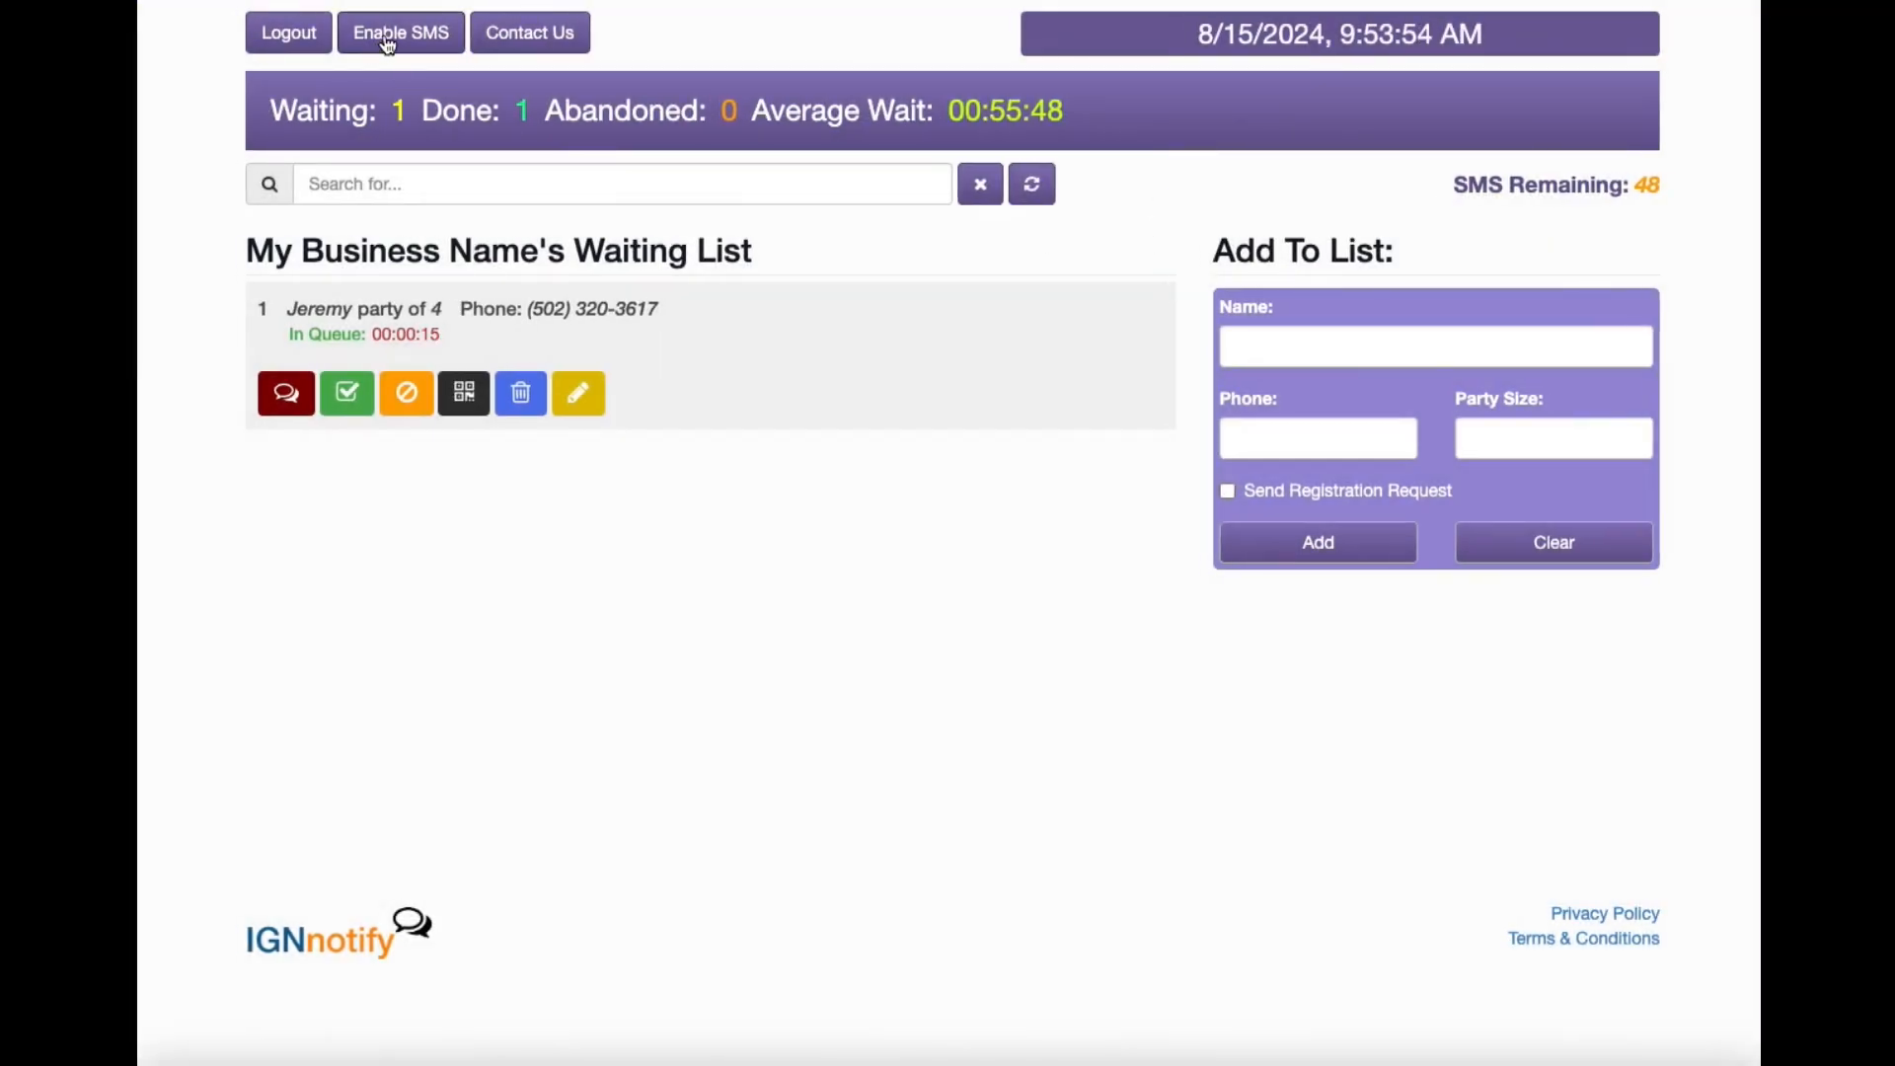
click(388, 39)
click(1366, 355)
text(Josh)
key(Tab)
key(Tab)
text(4)
key(Return)
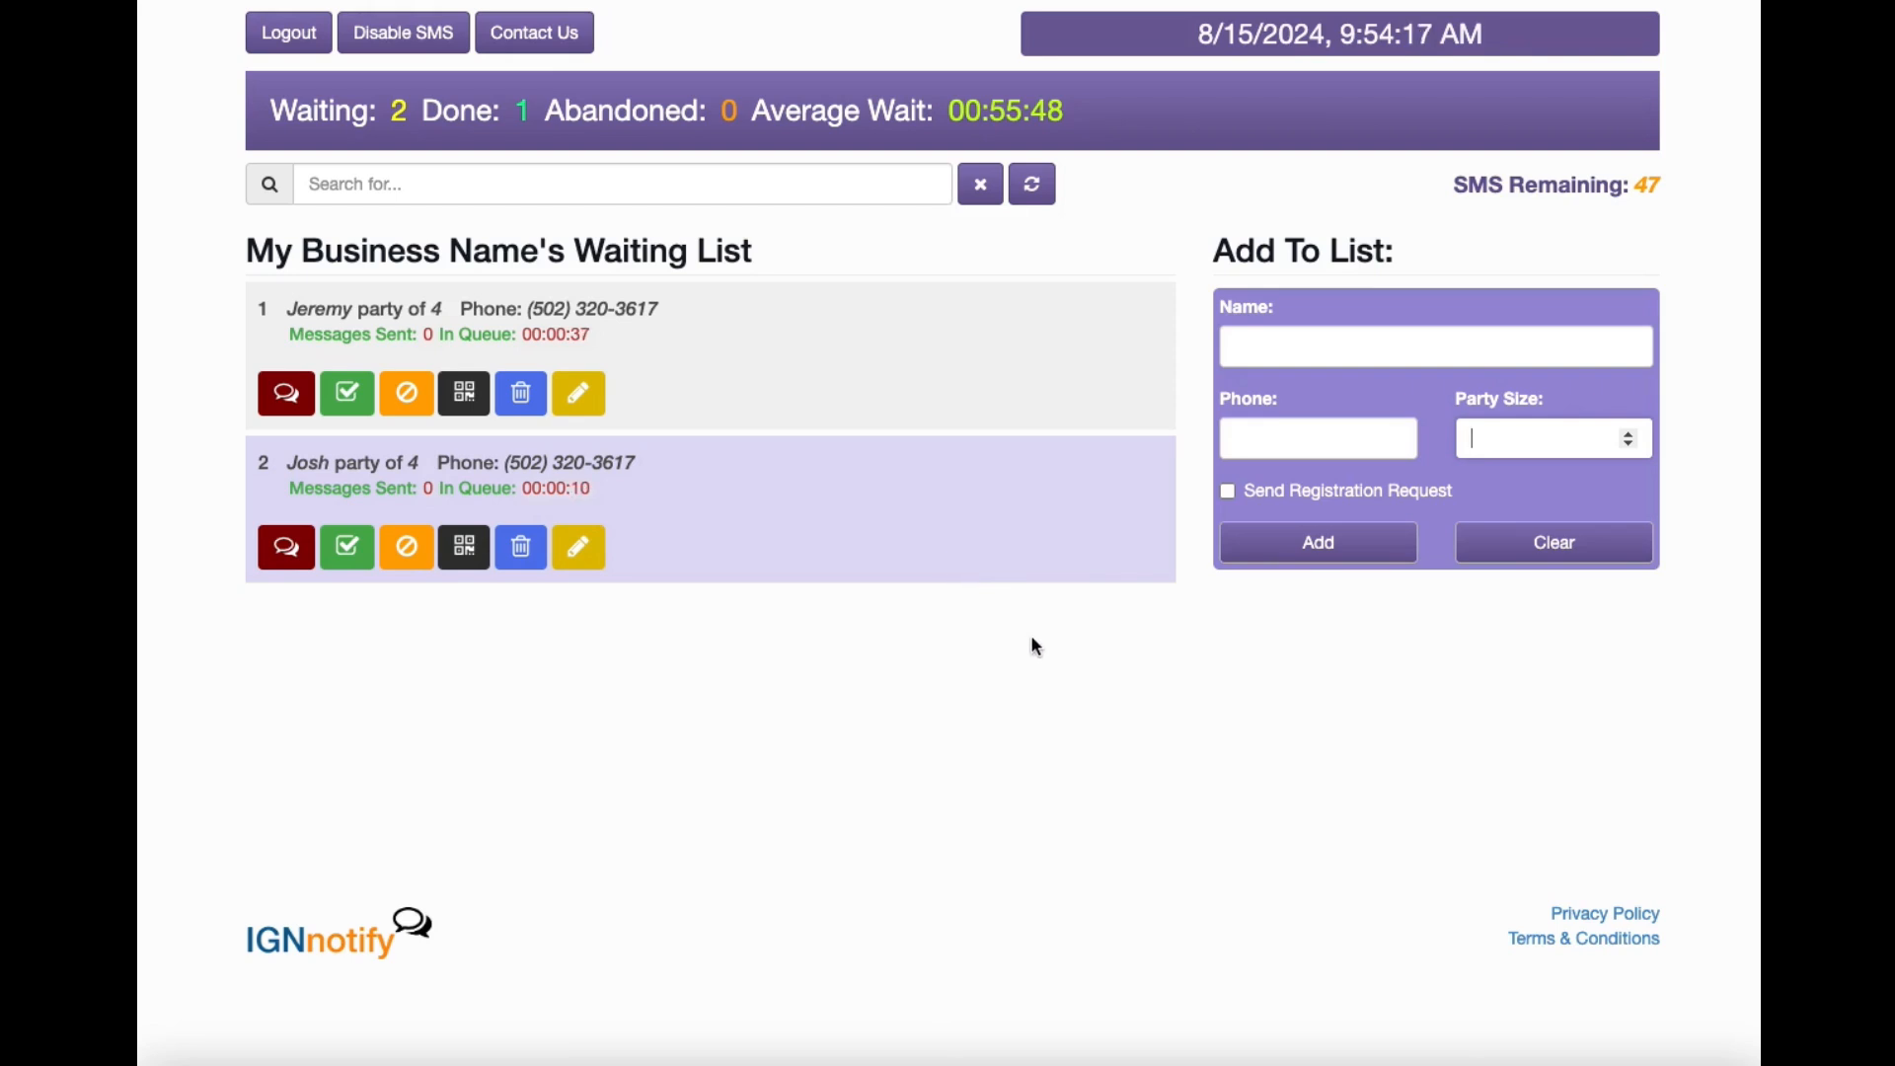
Send a notify text to the second party and check its Last Notified time.
click(288, 558)
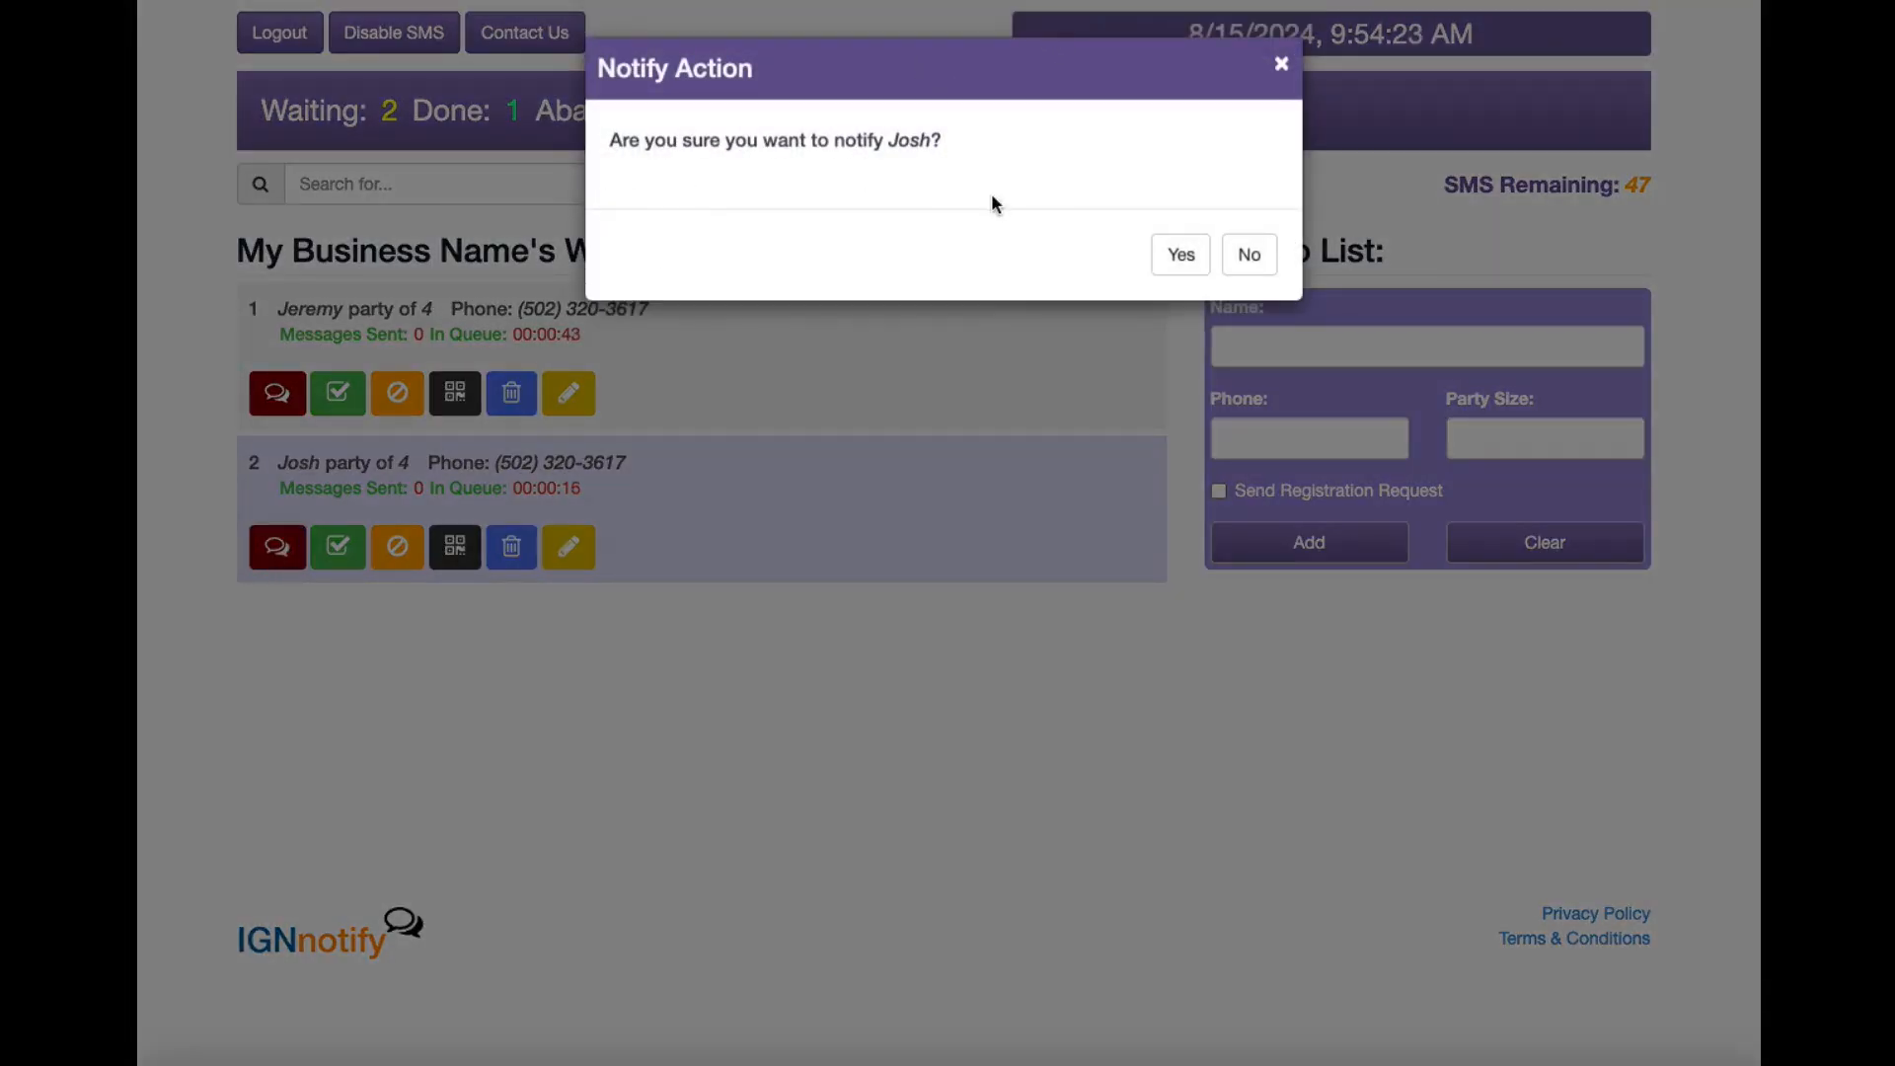
click(1180, 254)
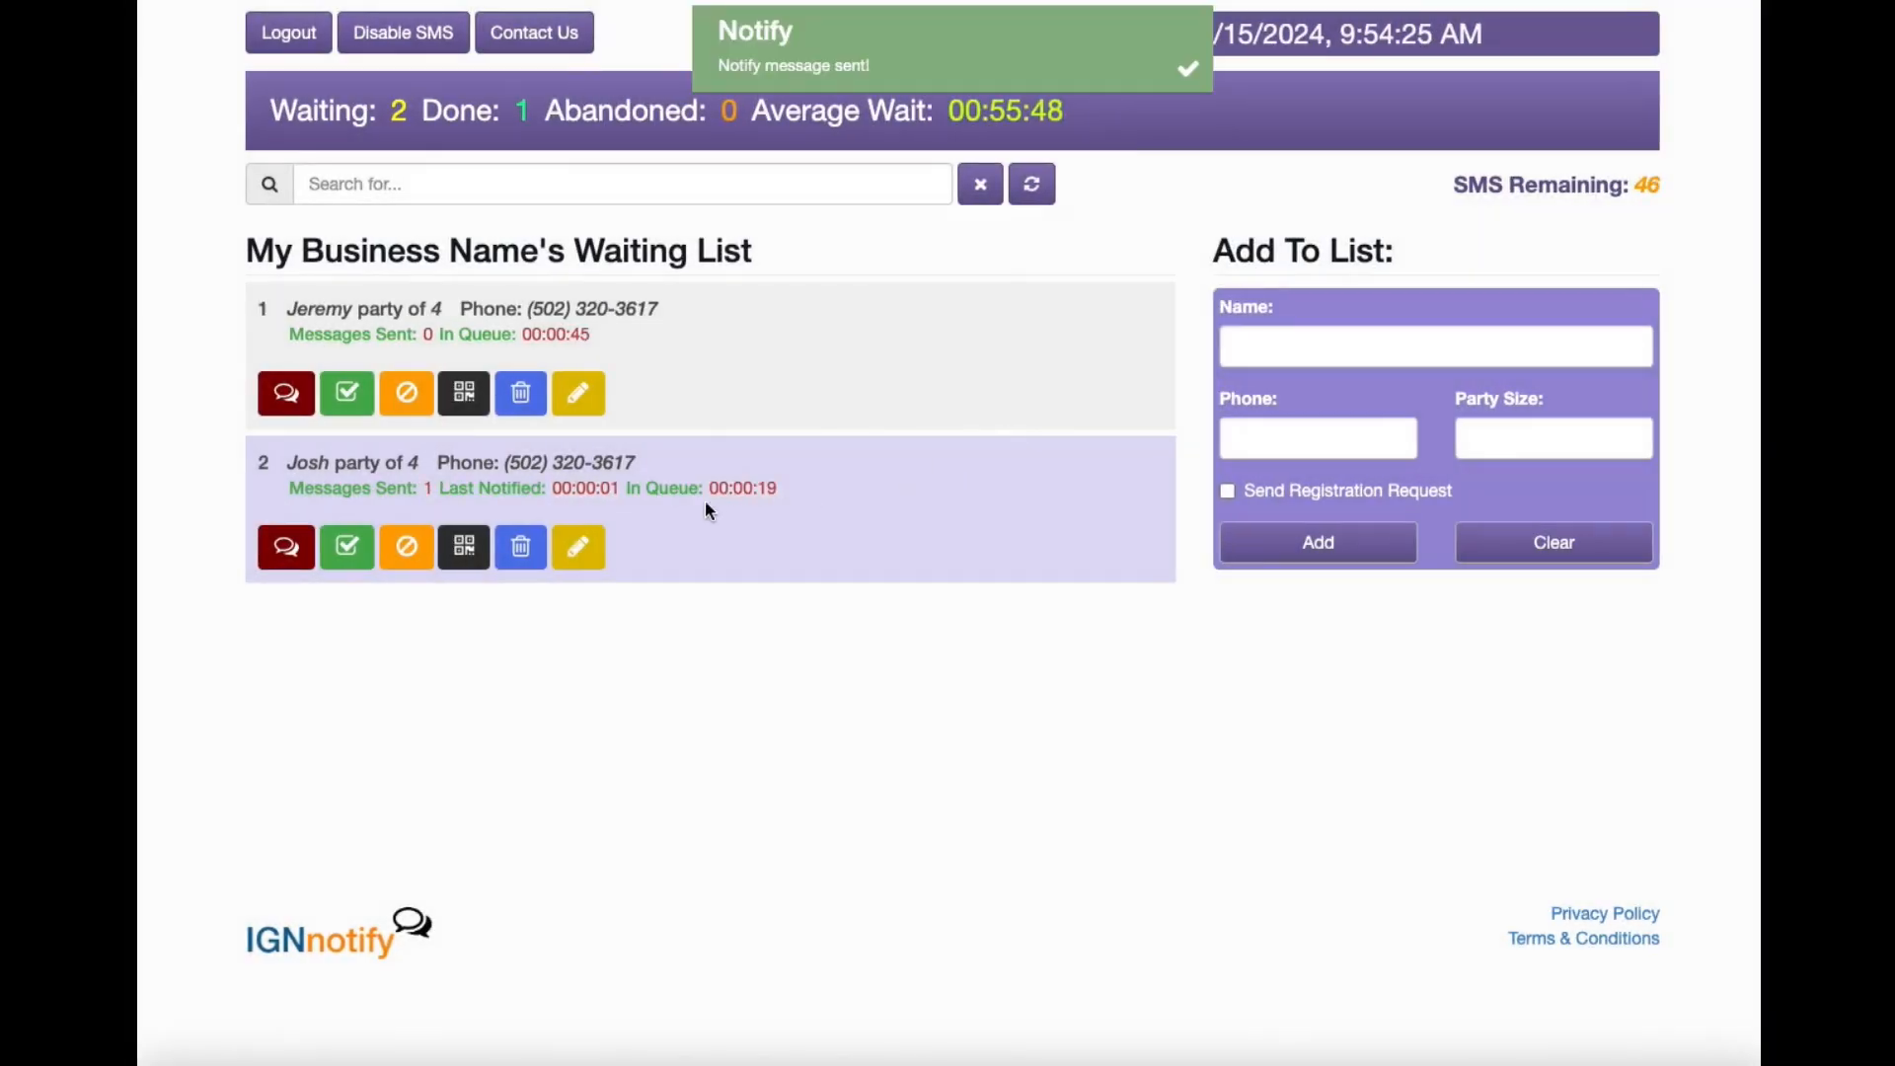
drag(439, 489, 563, 488)
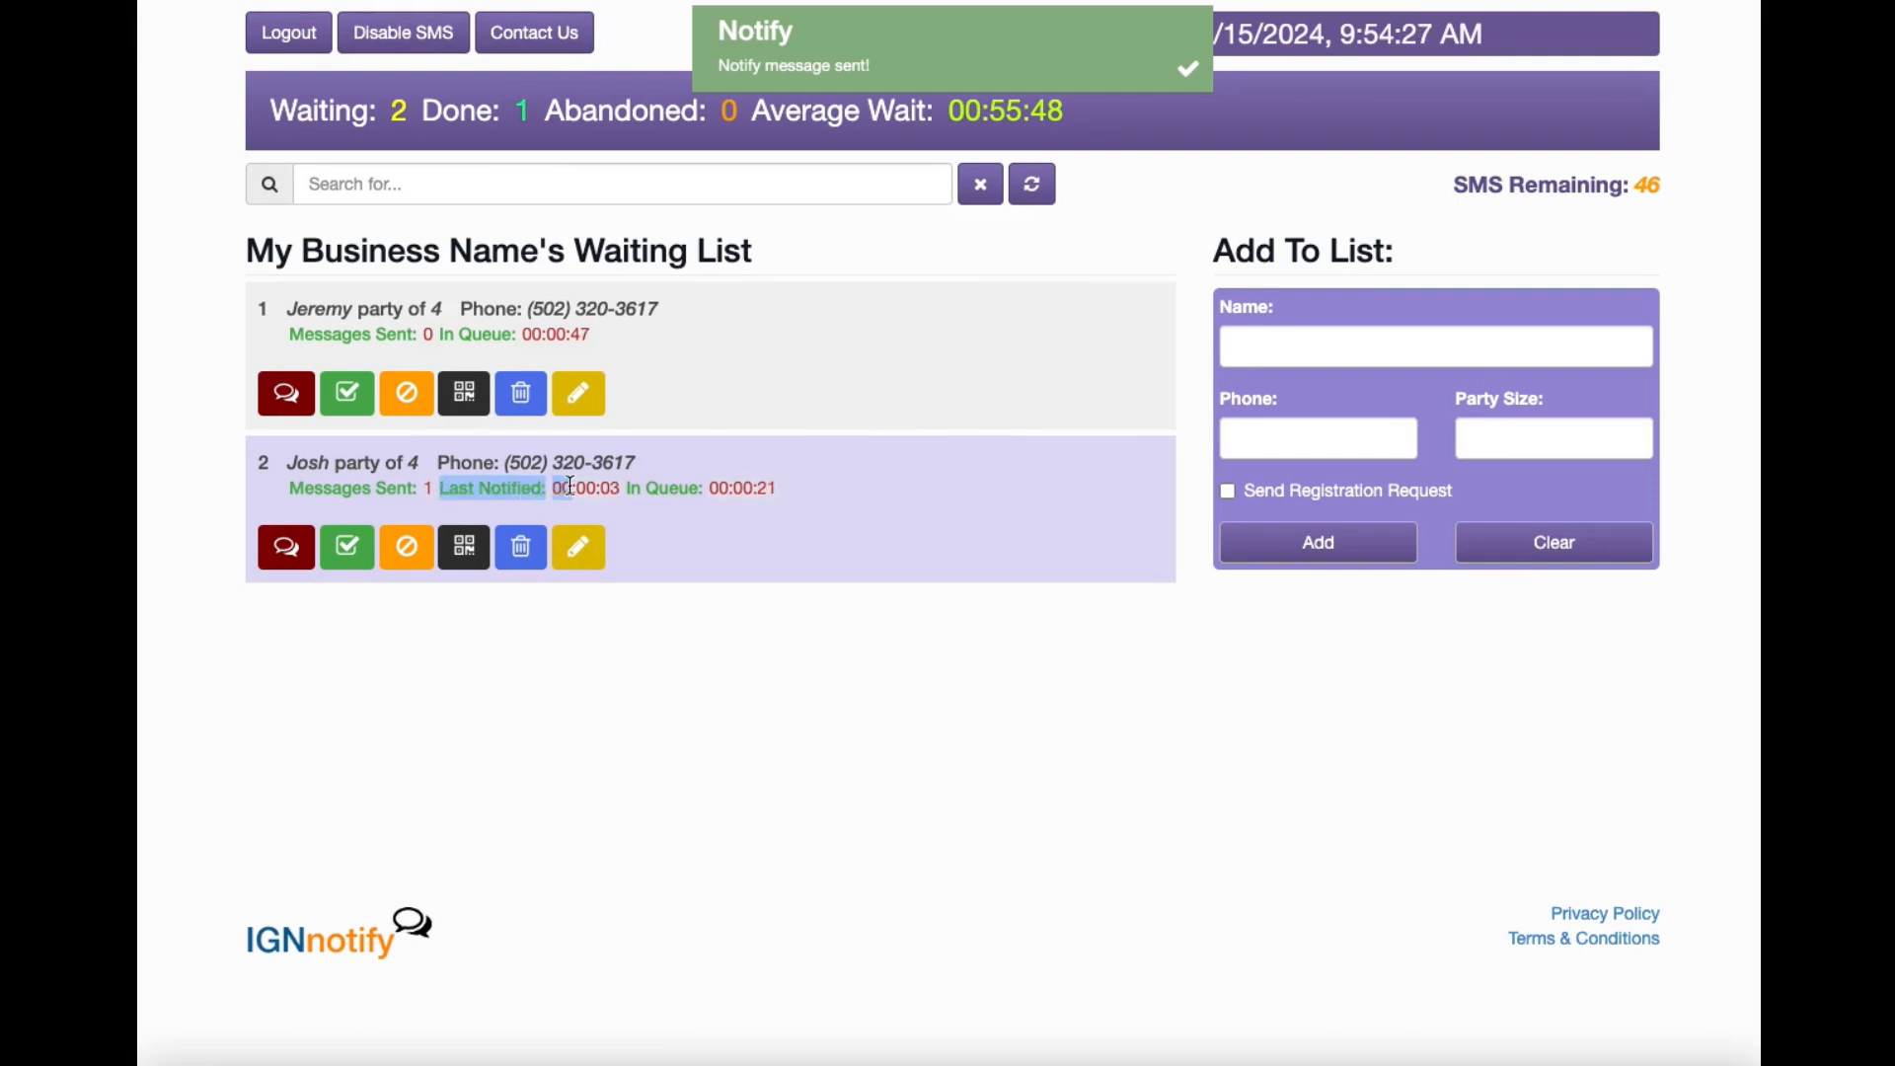
click(949, 492)
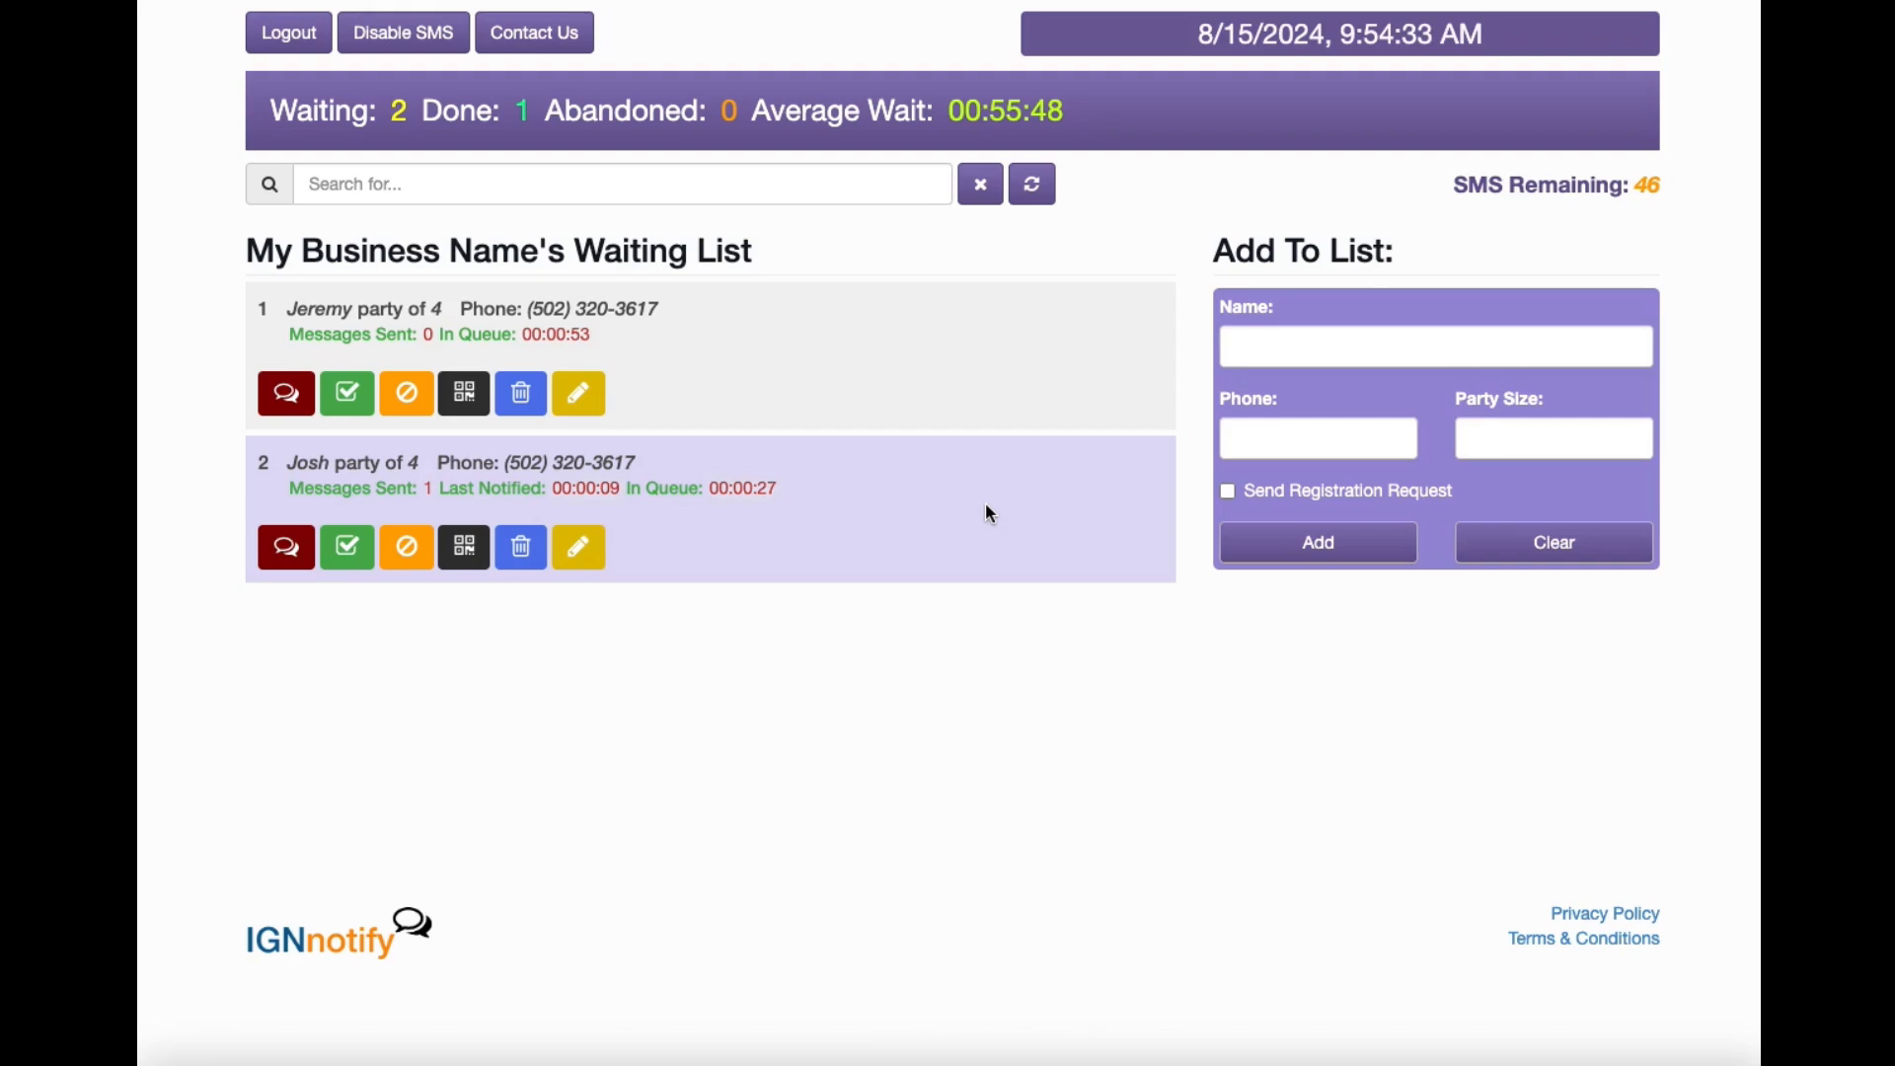
click(472, 400)
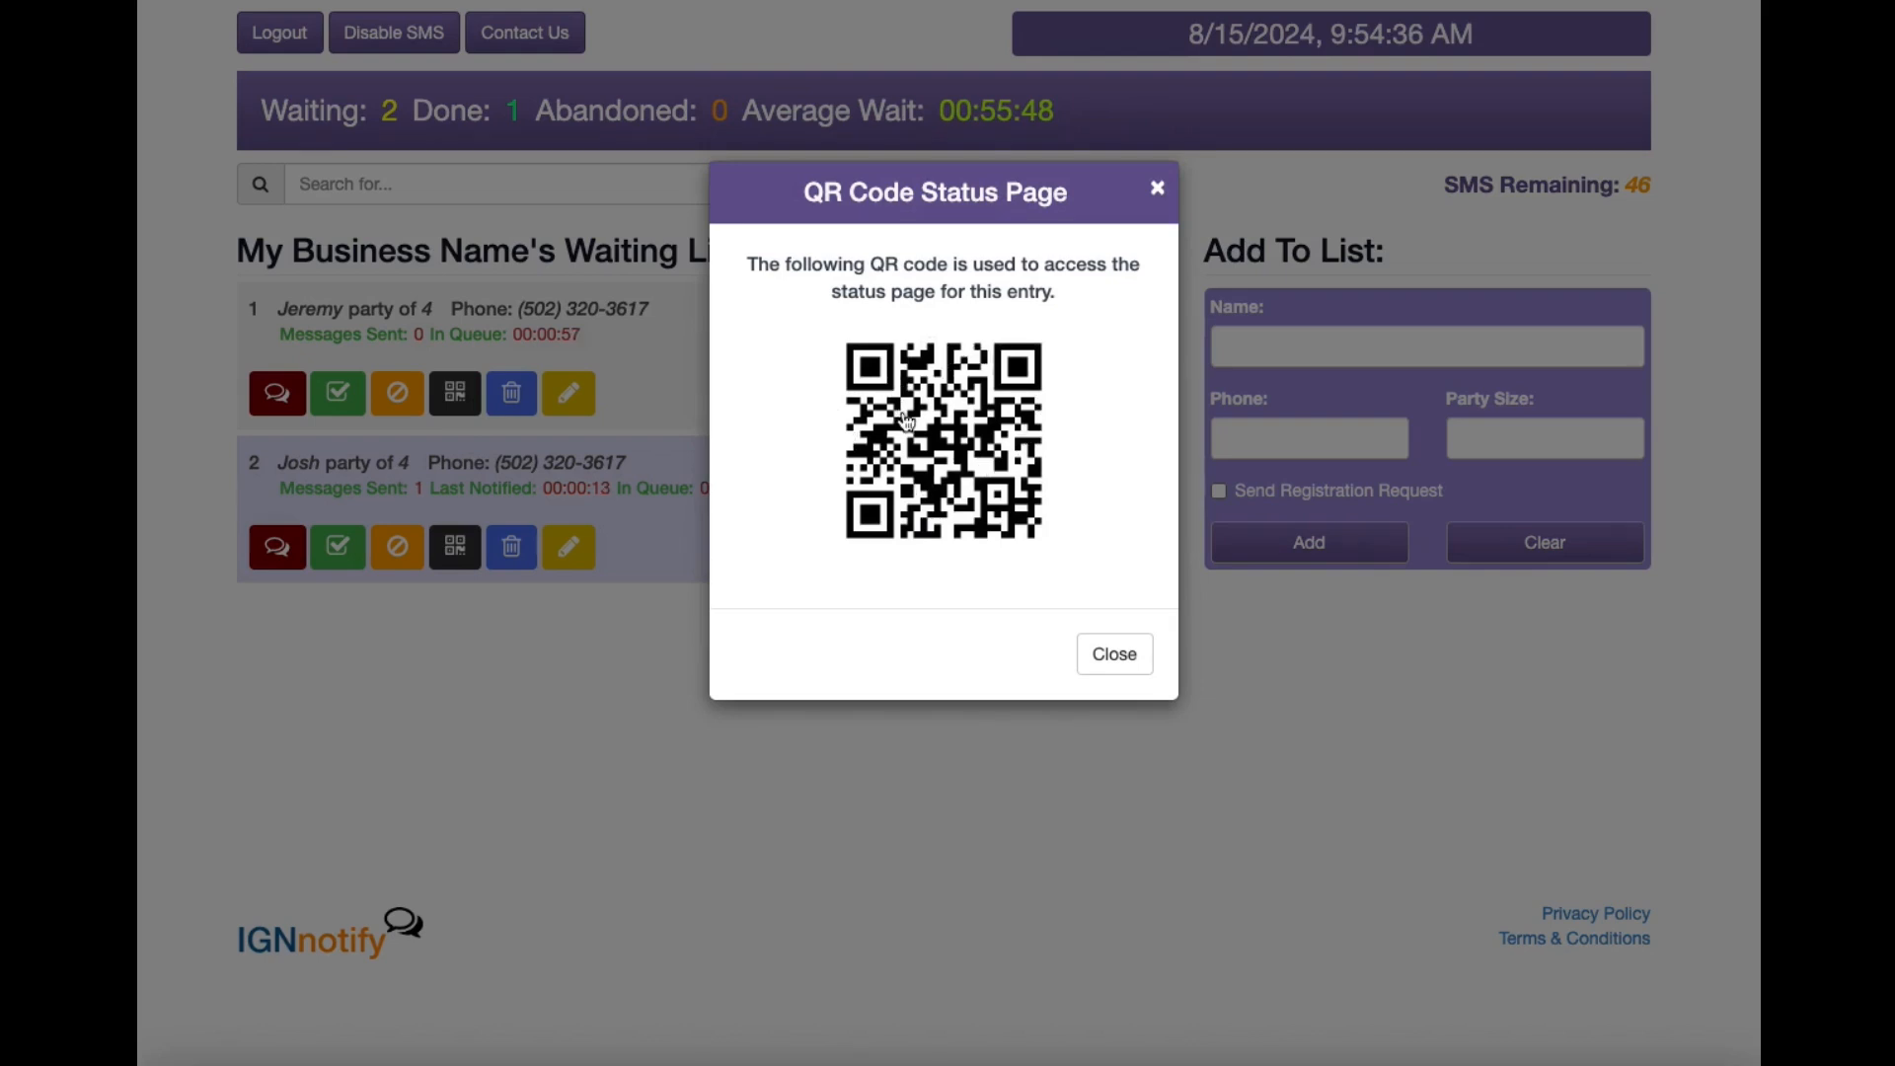
click(1158, 188)
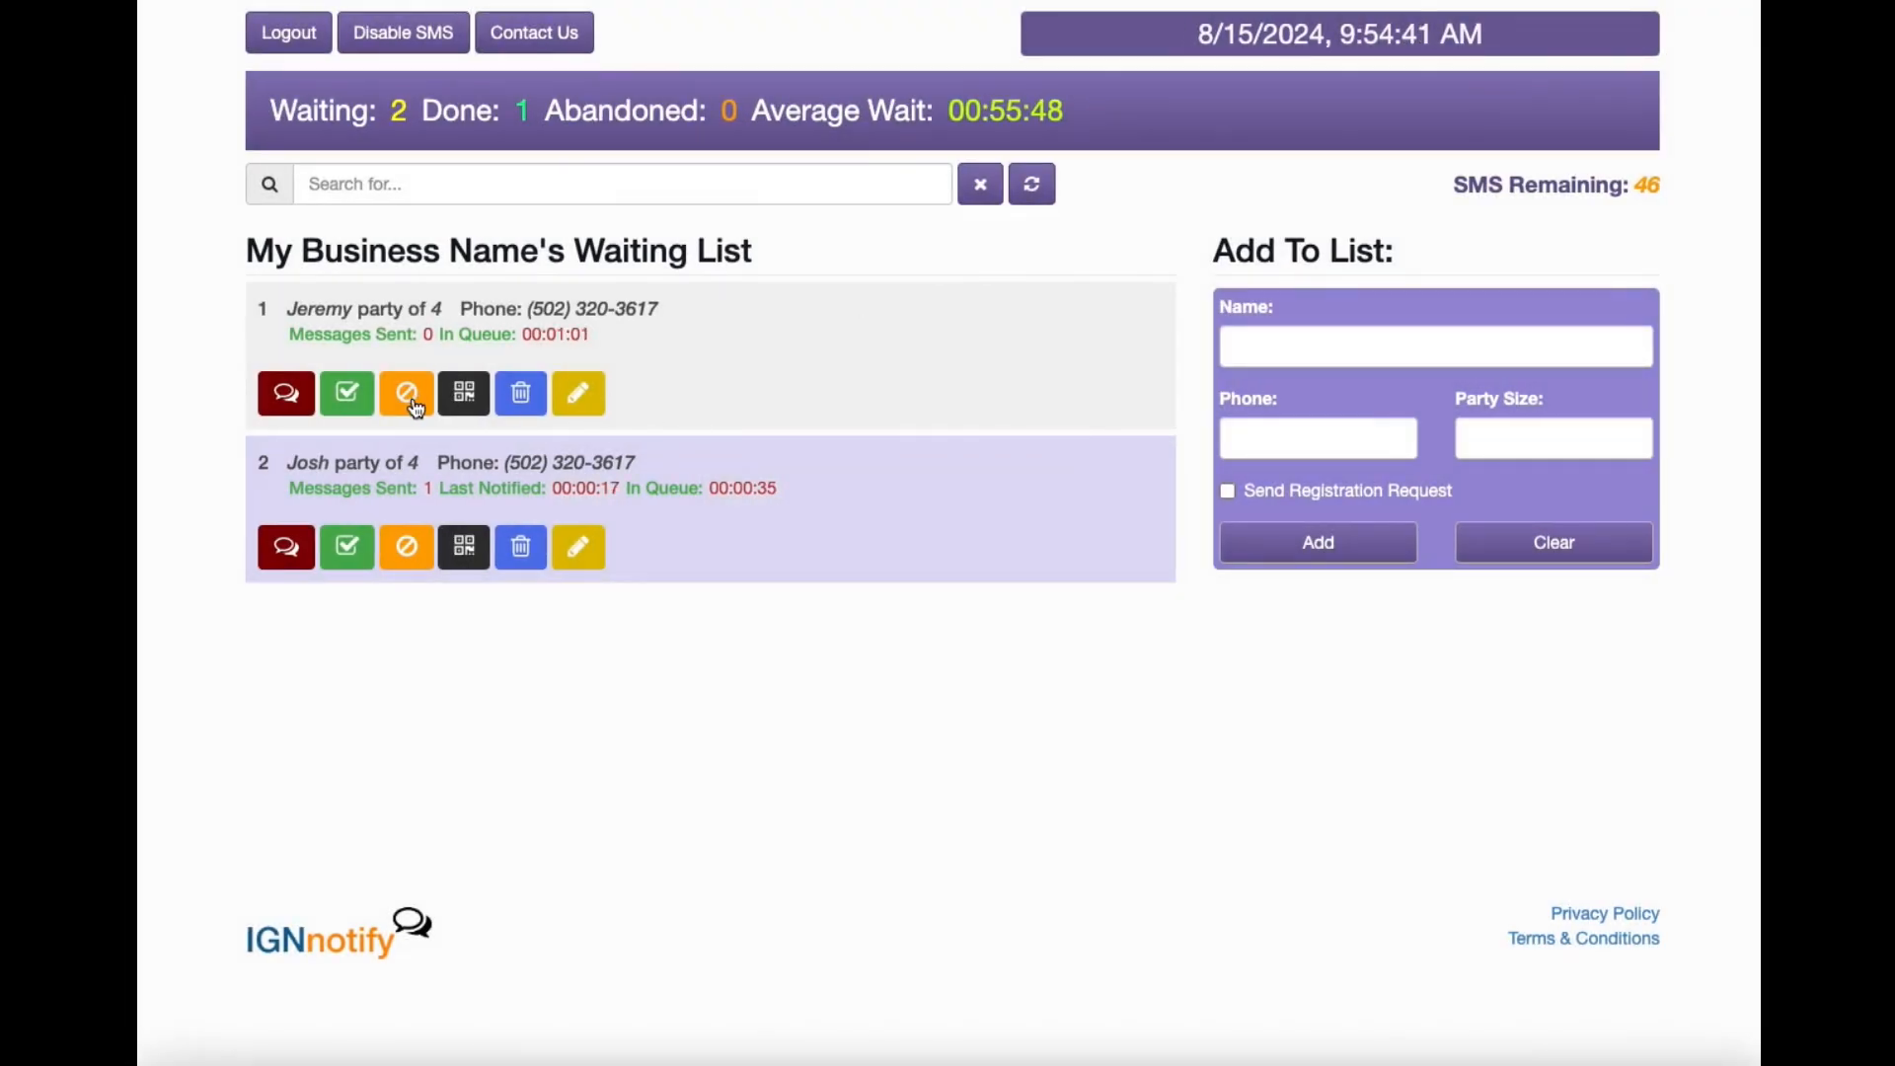
click(413, 405)
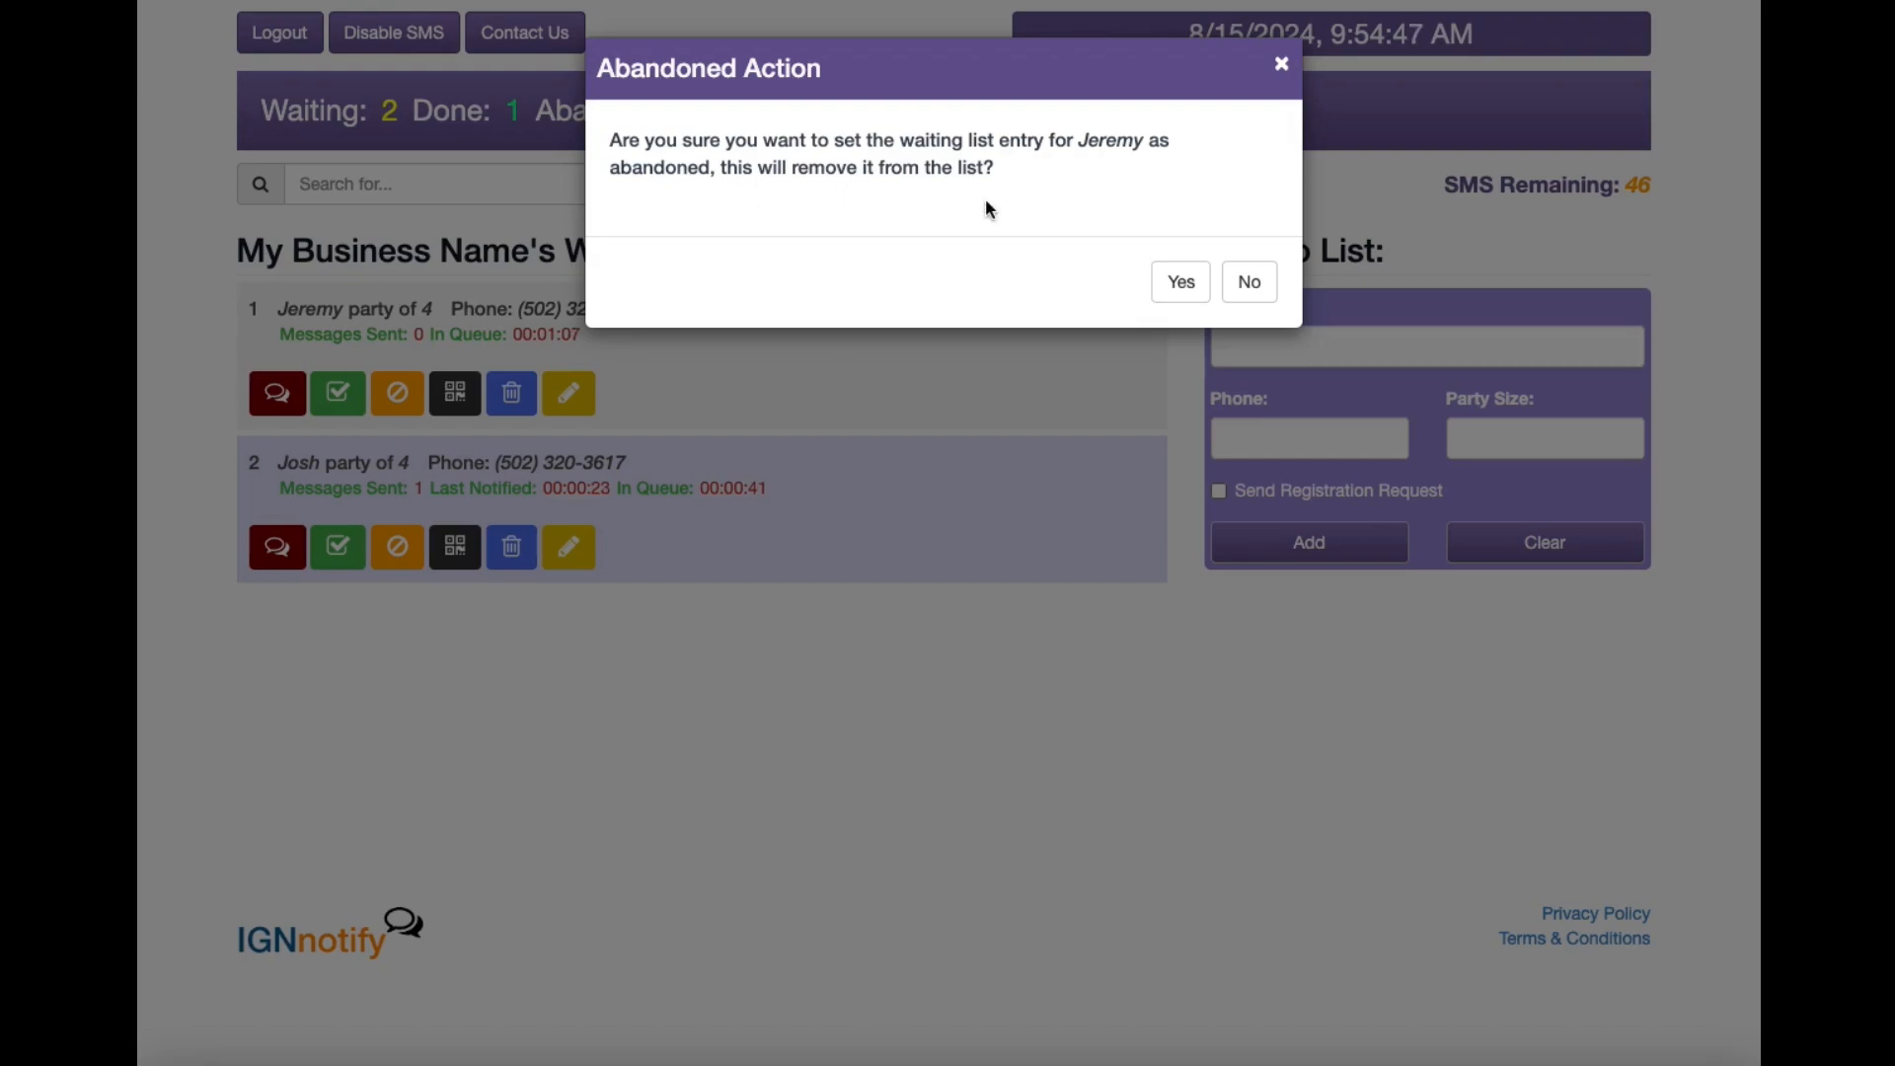
click(1250, 283)
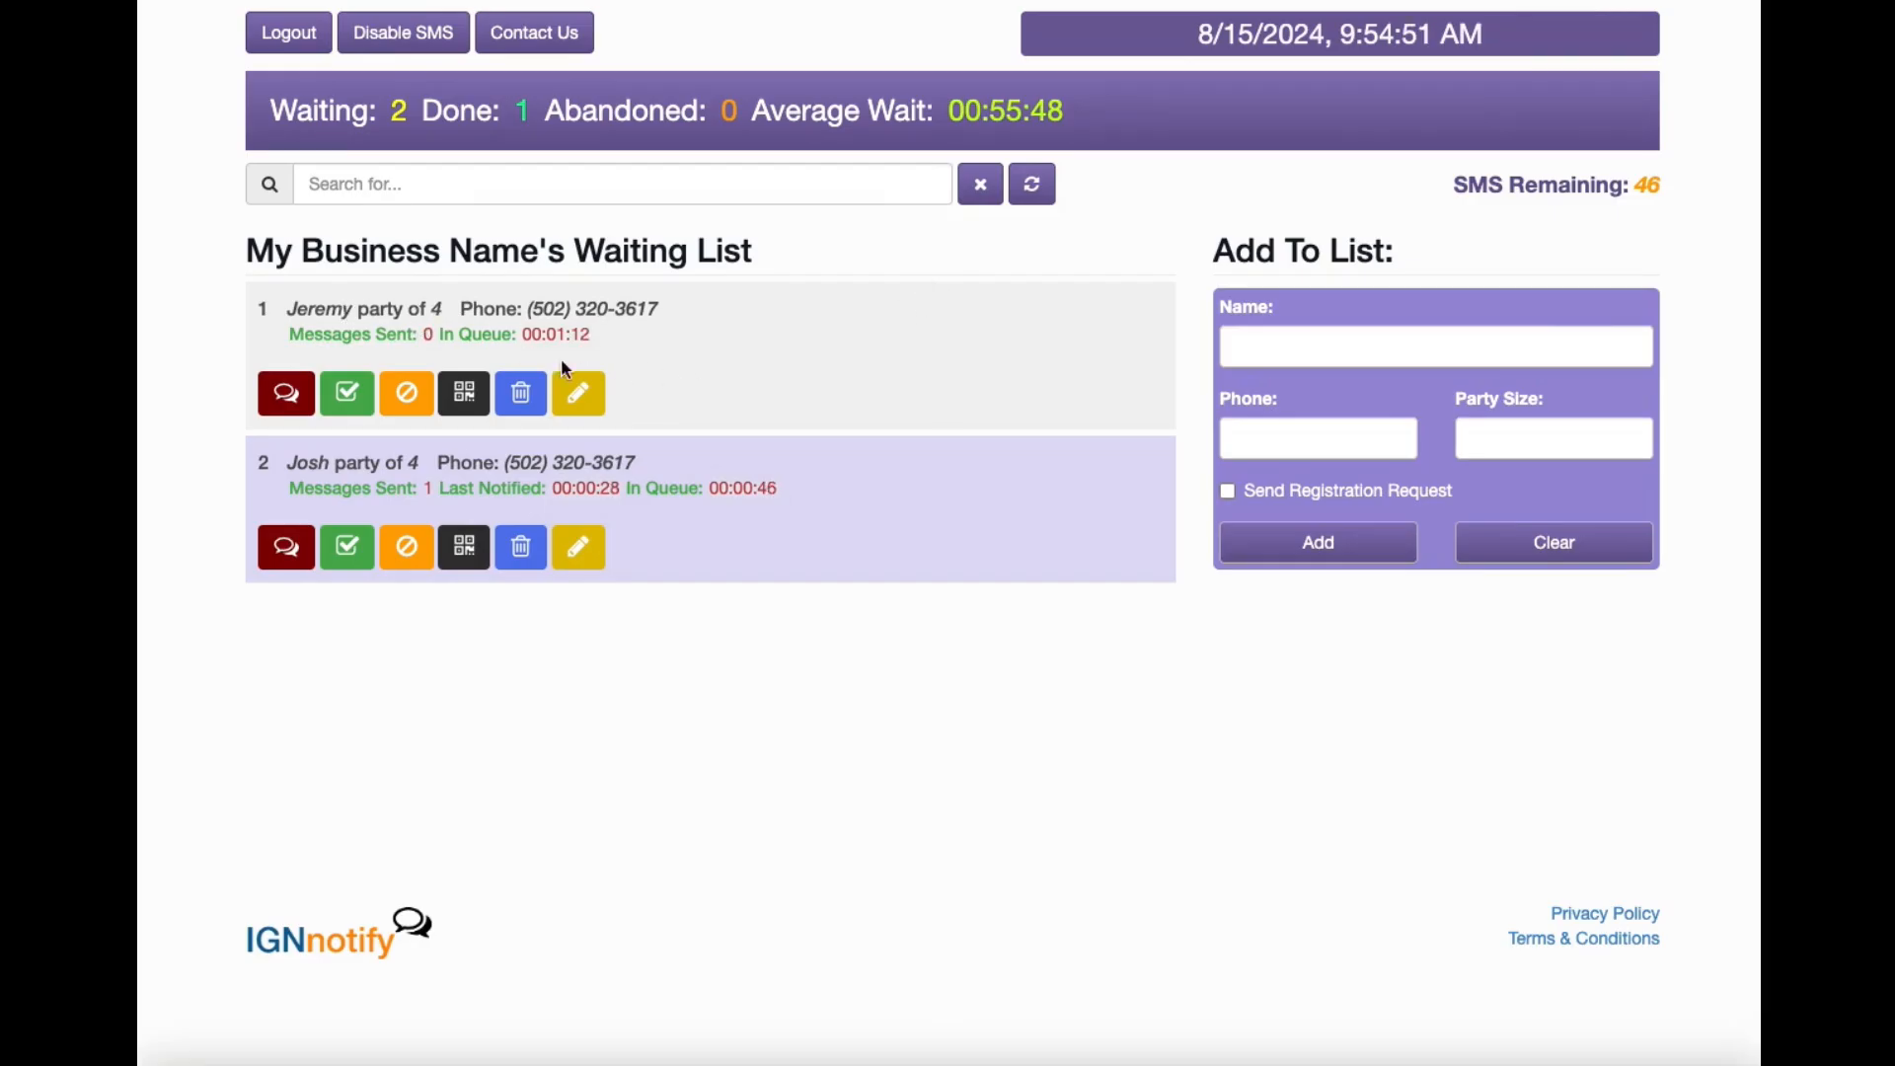
Change the first entry's party size from 4 to 5 and save, then begin deleting that entry.
click(579, 393)
drag(1485, 447, 1414, 438)
text(5)
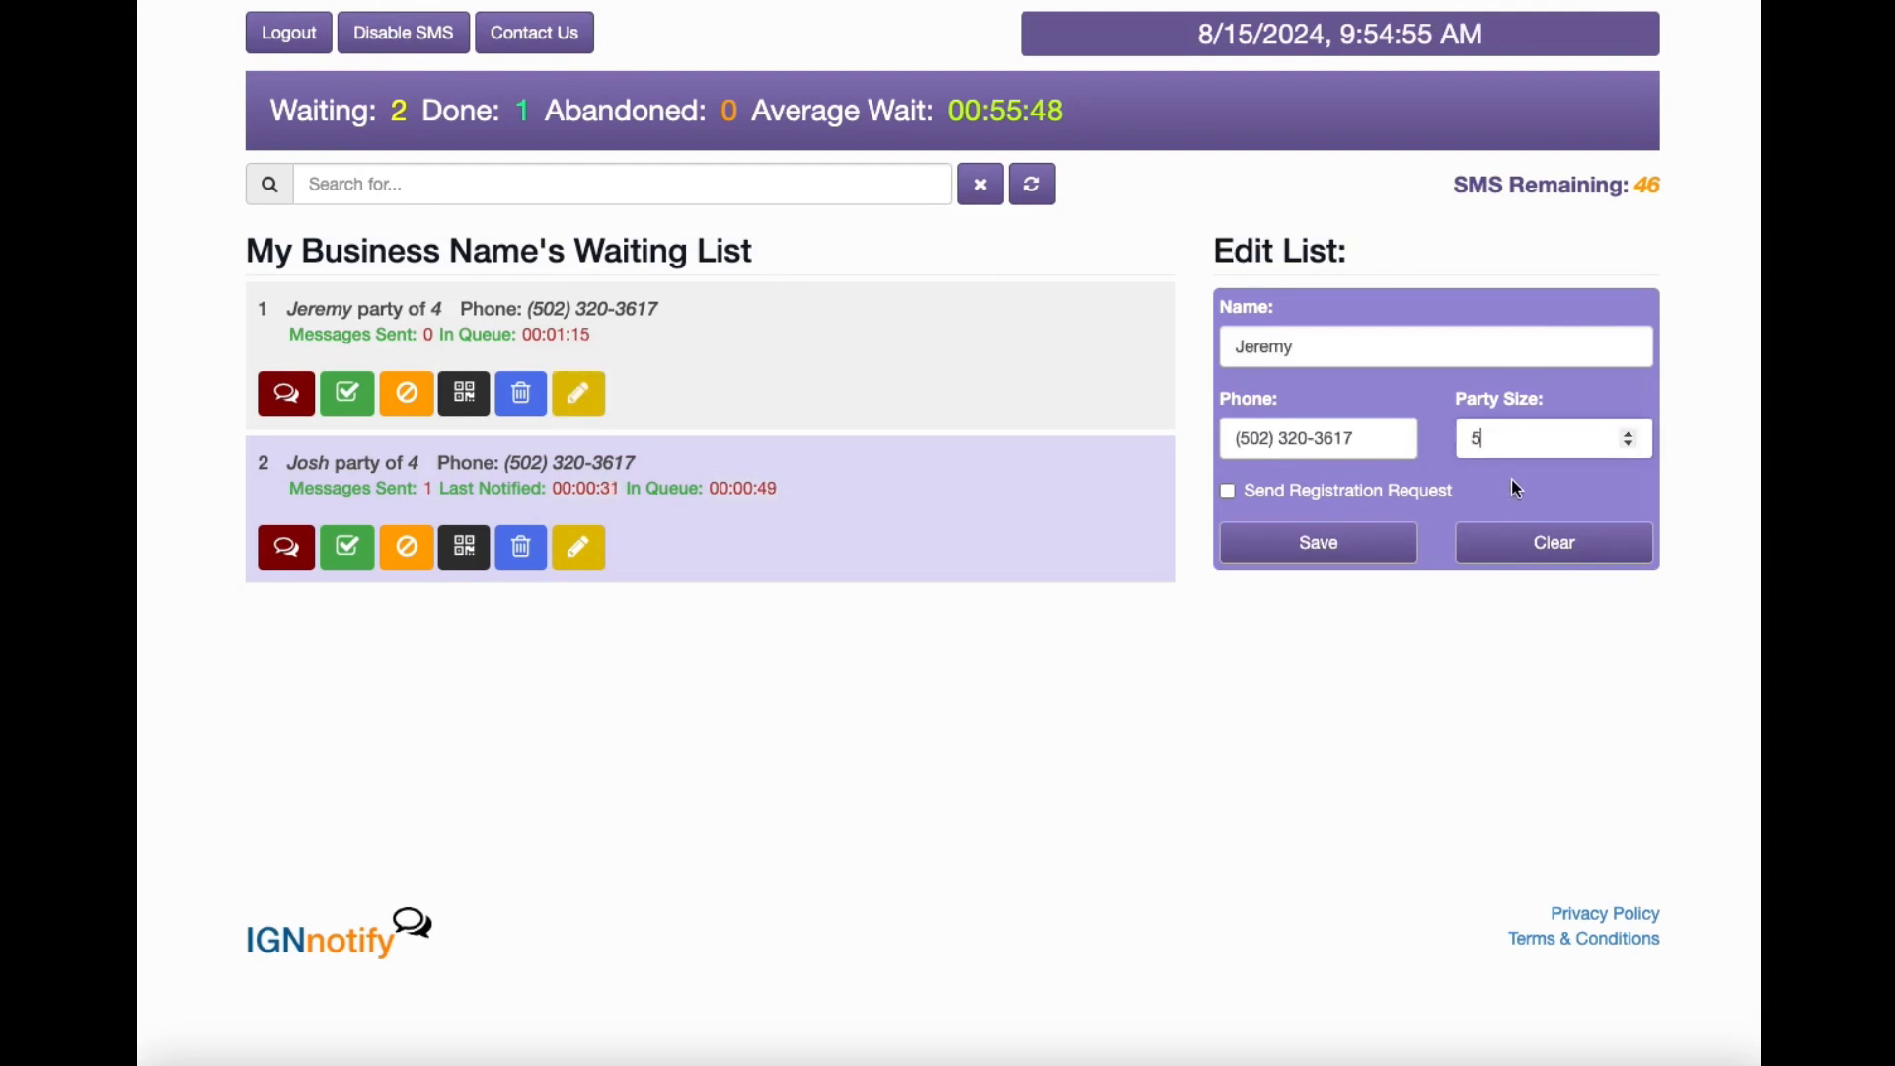
click(1352, 543)
click(987, 67)
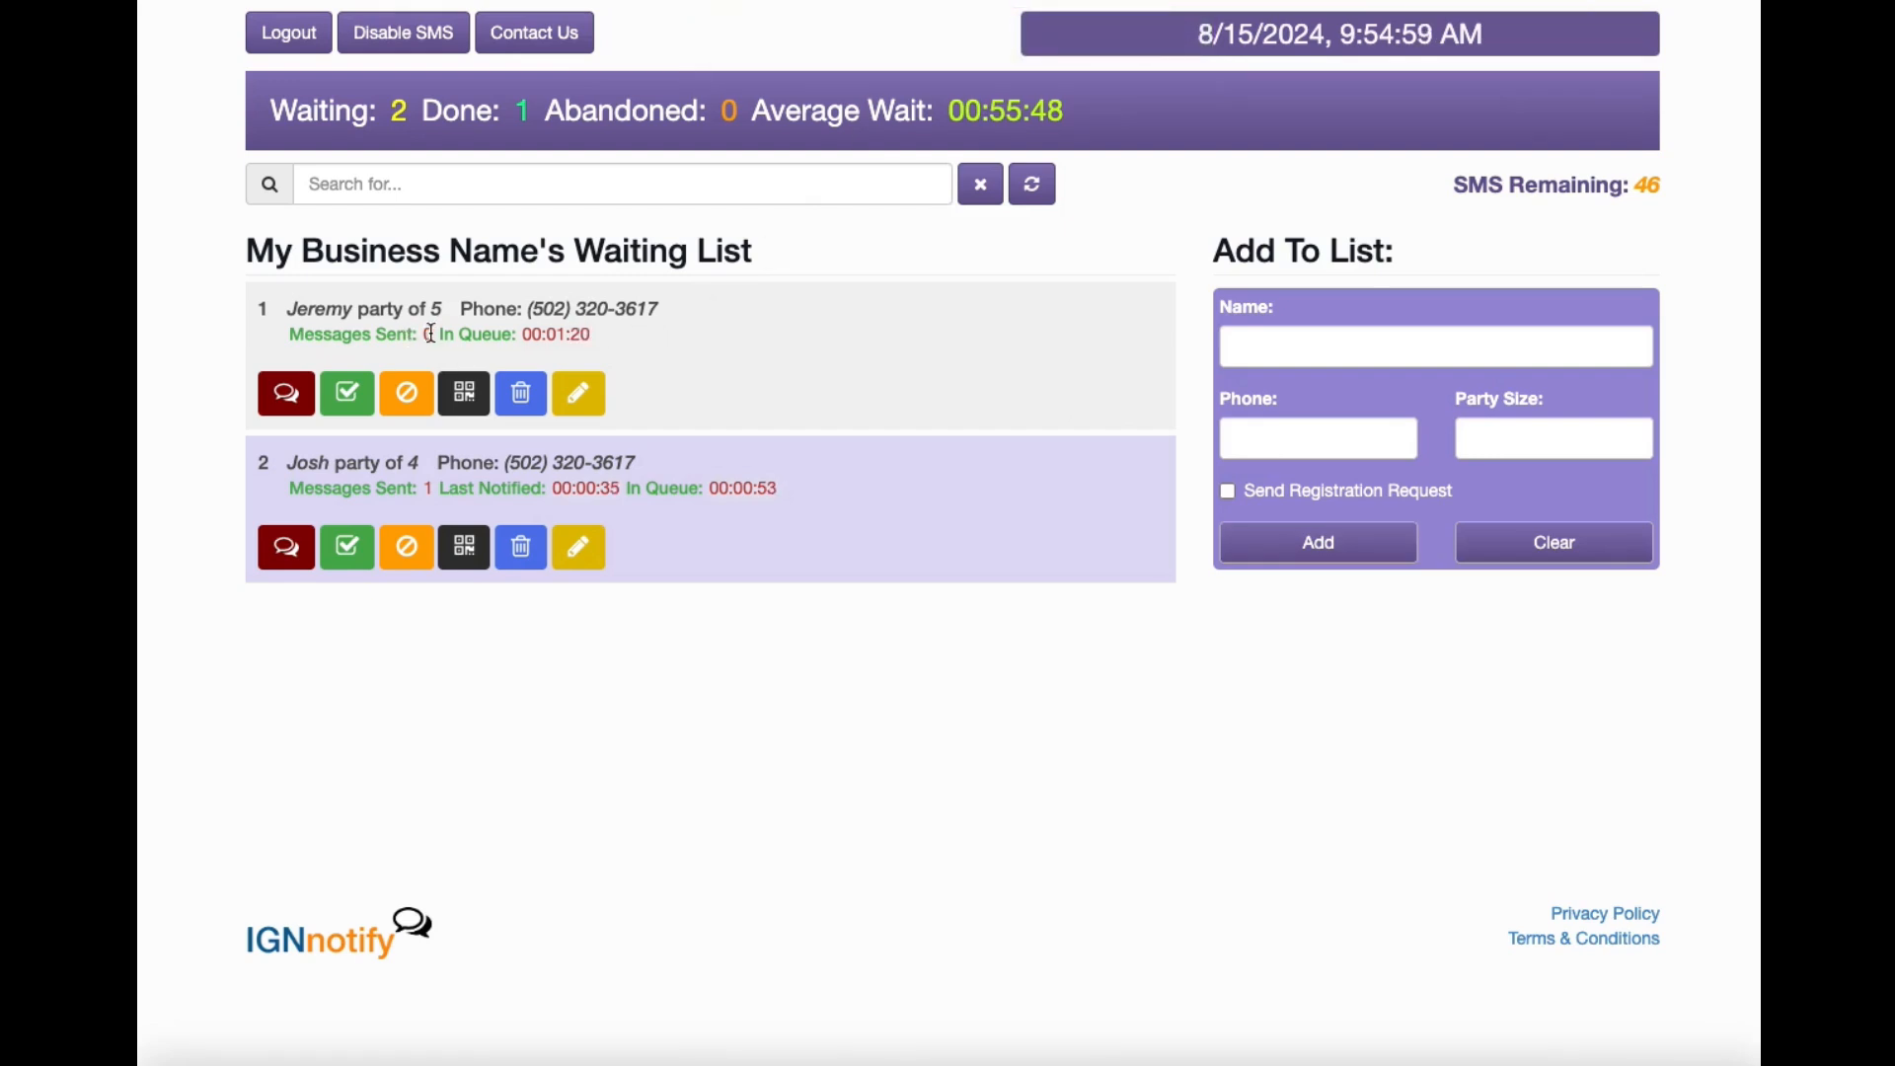
click(521, 397)
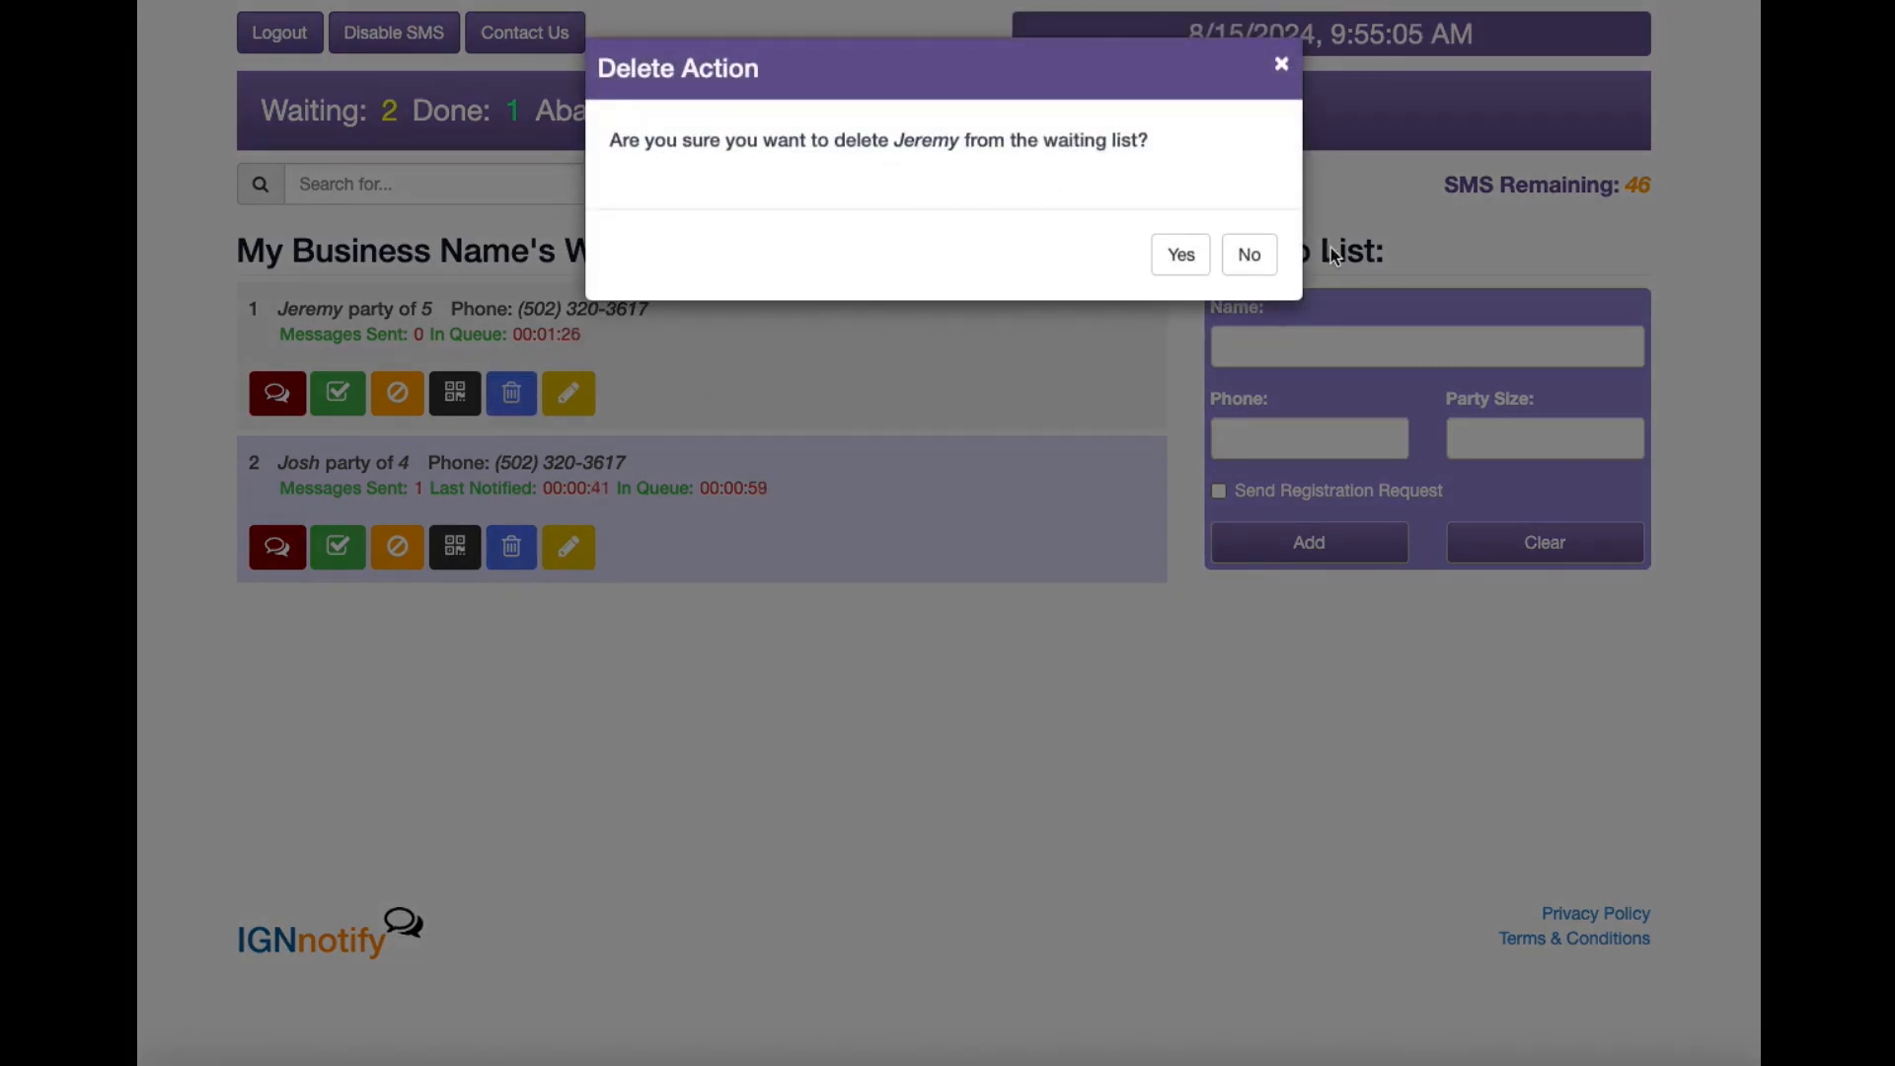
click(1271, 266)
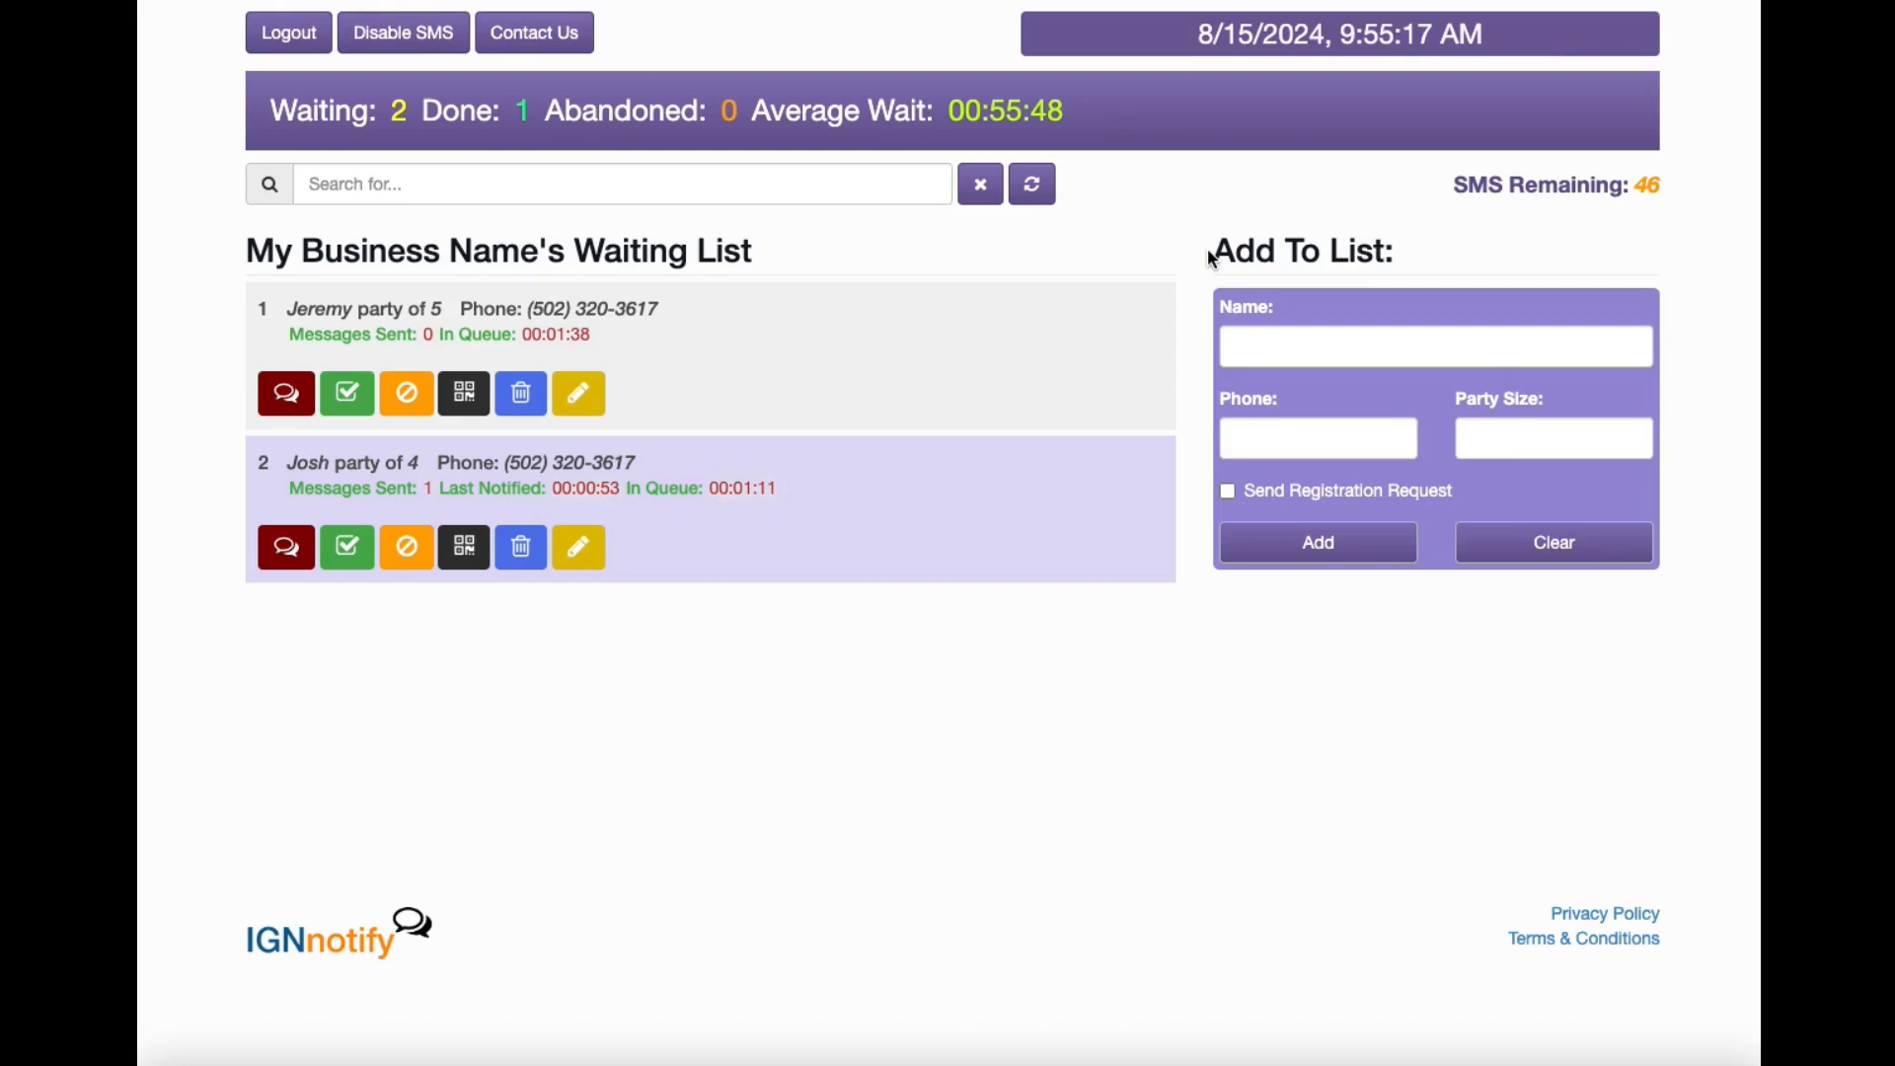
key(super+shift+4)
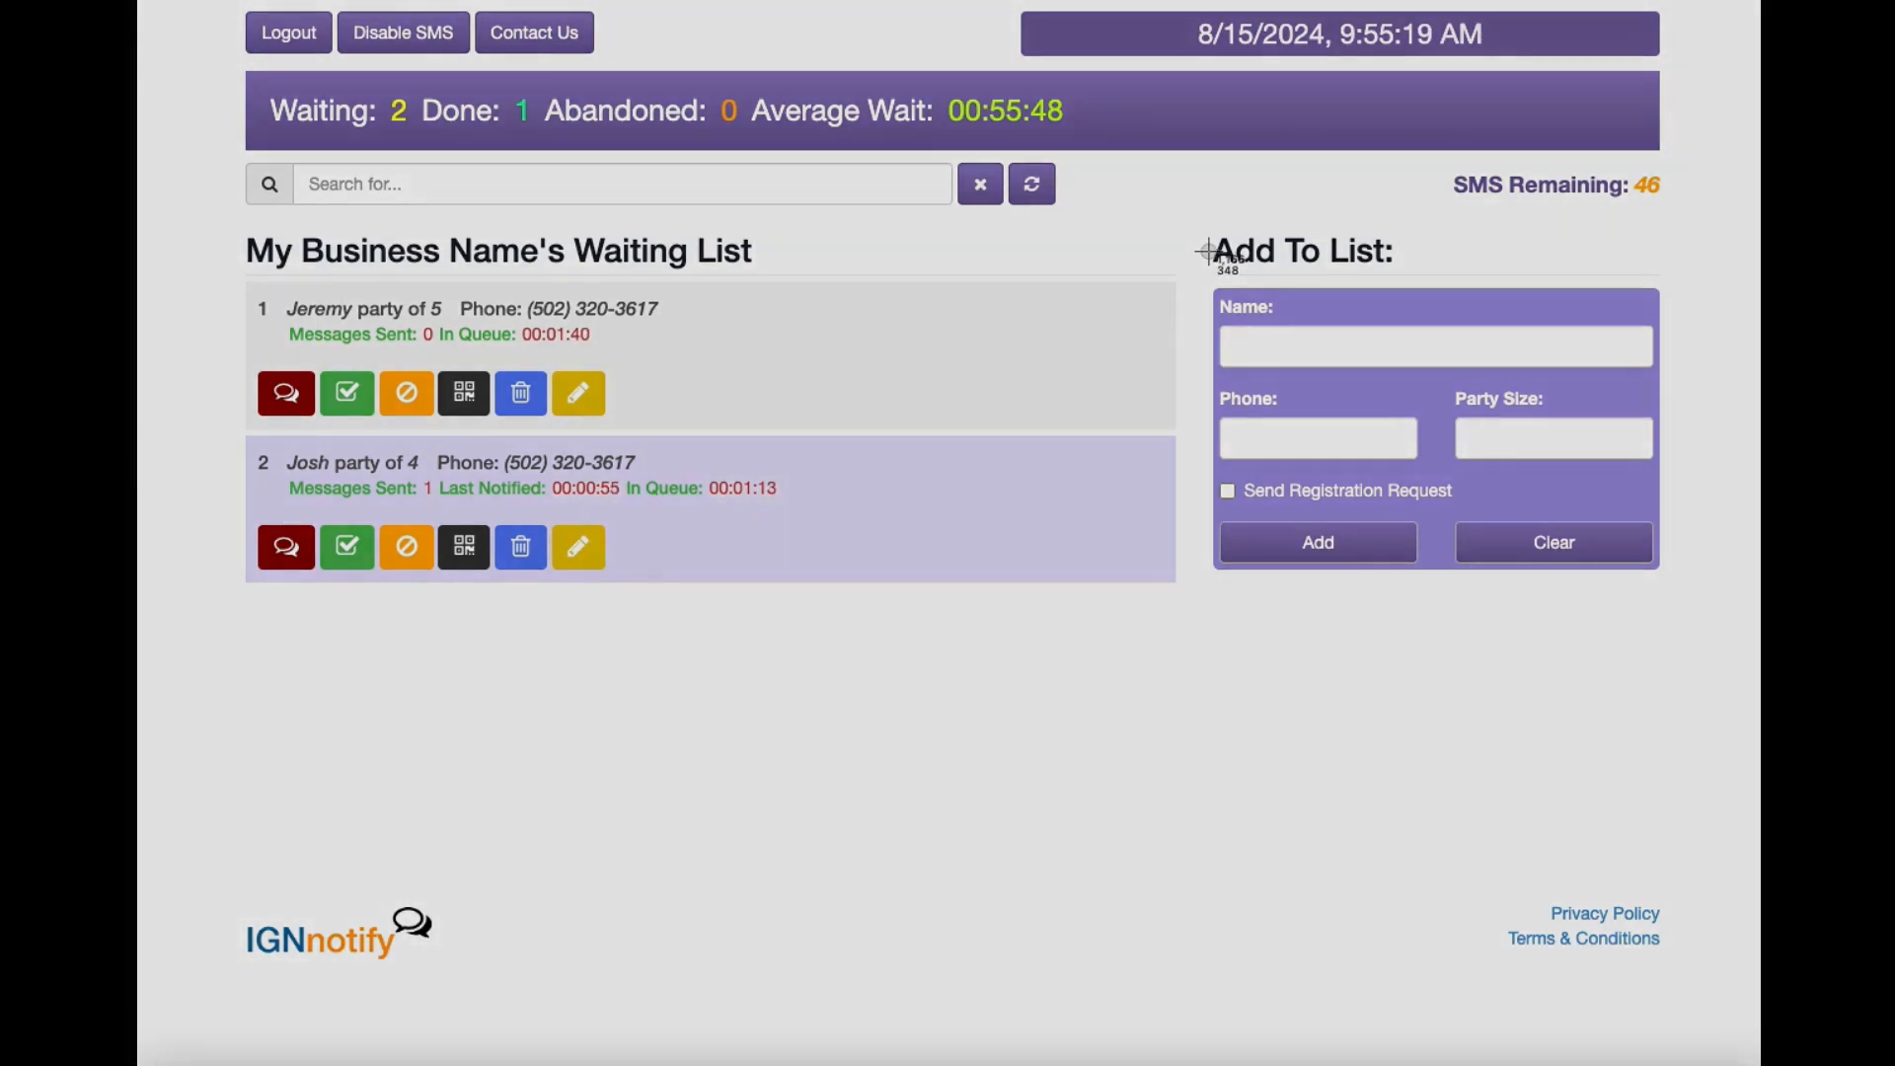